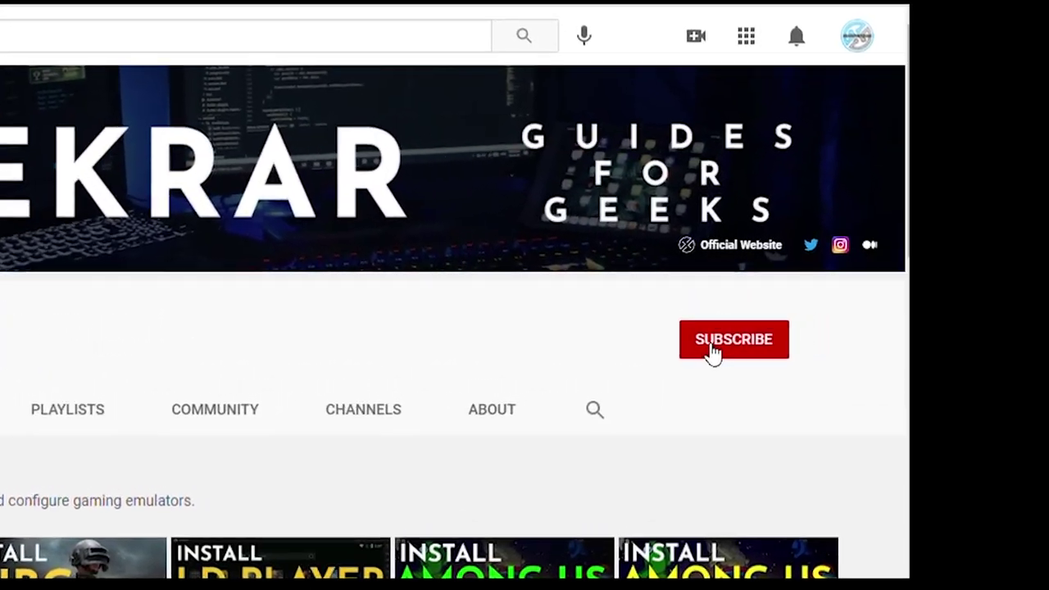
- Subscribe to the channel and set its notification bell to All uploads
left_click(609, 355)
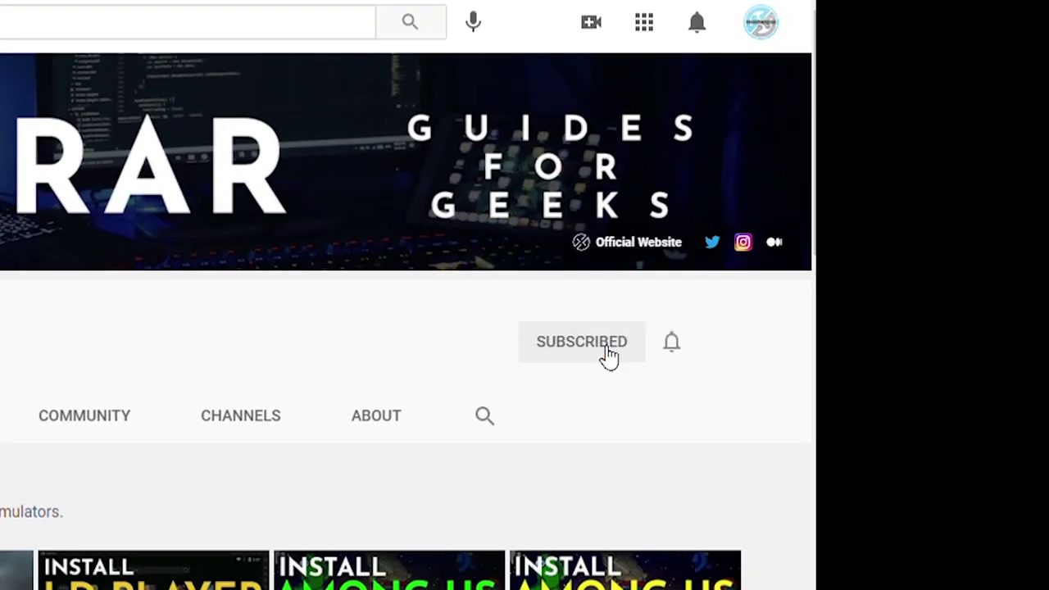
left_click(677, 363)
left_click(615, 417)
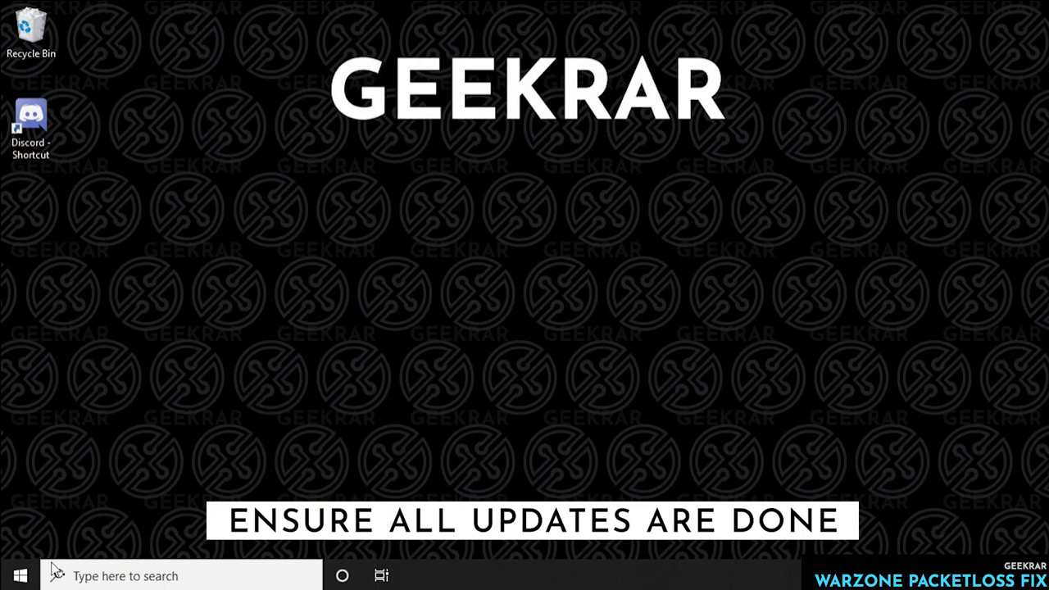
- Search 'check for updates', run a fresh update check, confirm the PC is up to date, and close Settings
left_click(21, 576)
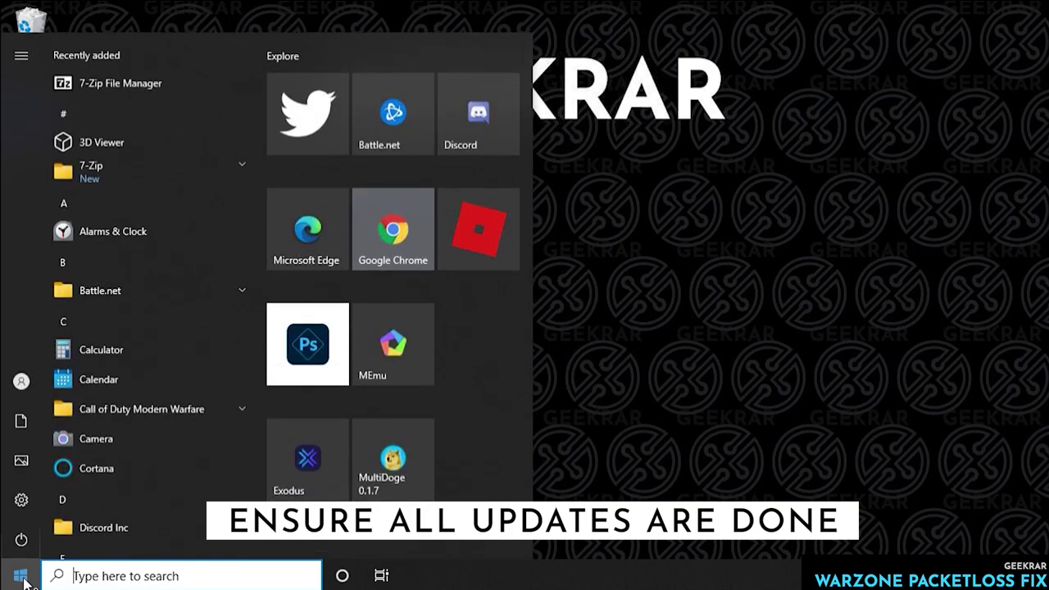
type("check for up")
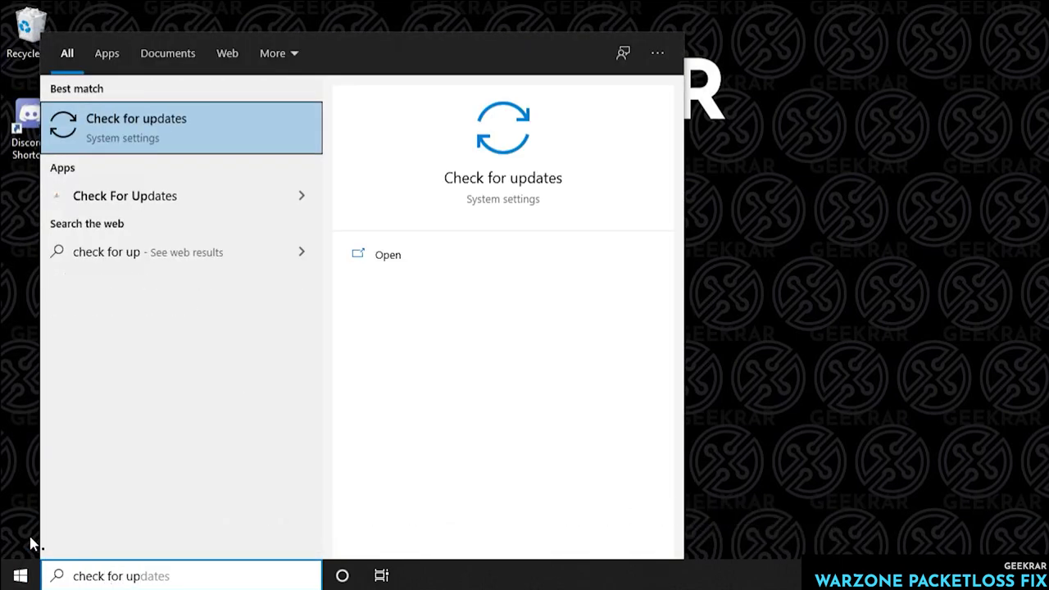
left_click(168, 131)
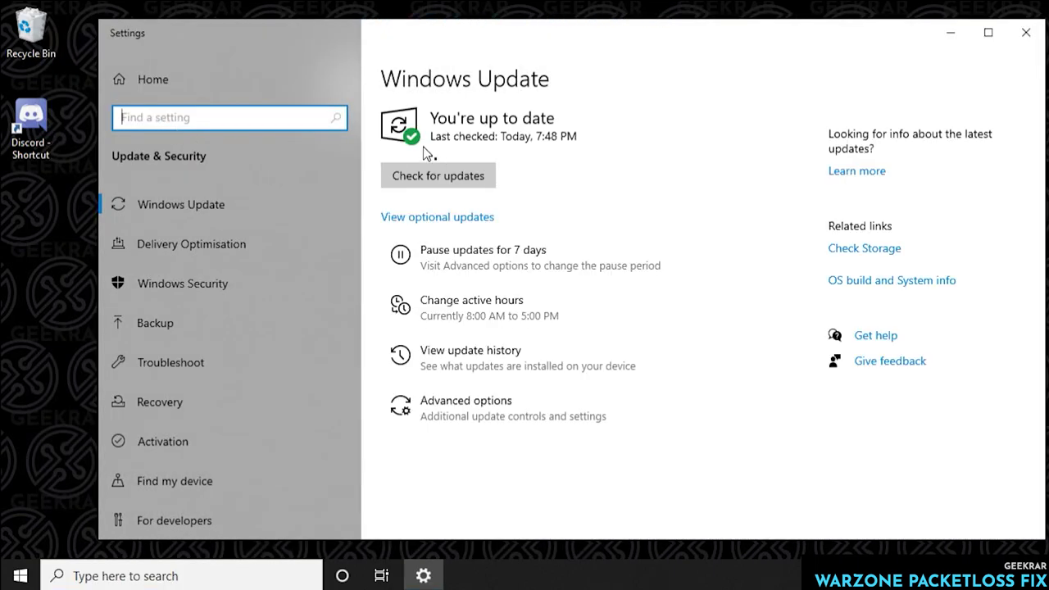
left_click(436, 180)
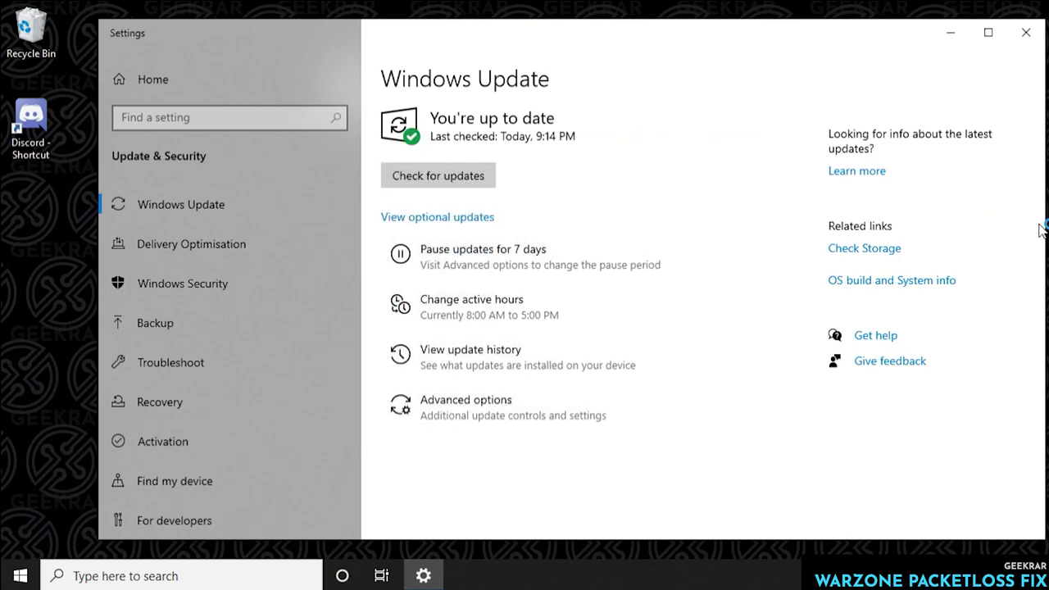
left_click(1025, 31)
- Search Start for 'network connect' and open View network connections
left_click(18, 576)
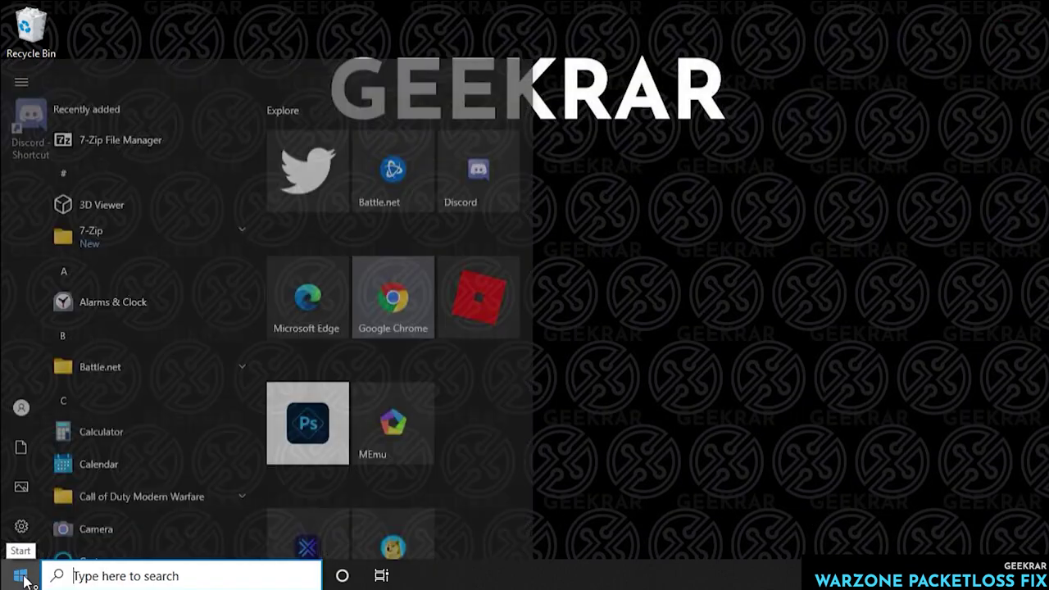
type("n")
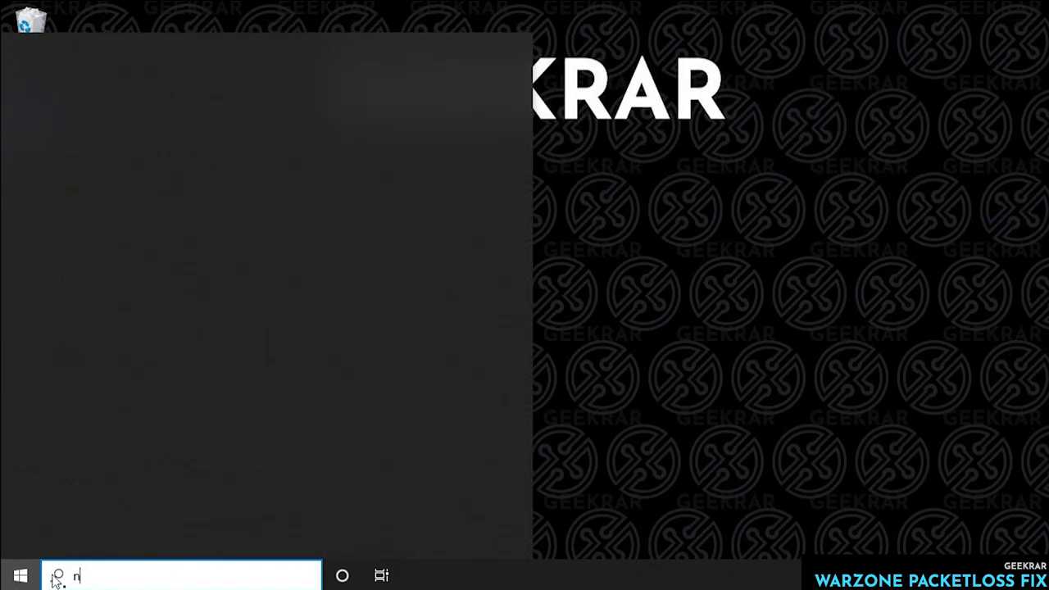
type("etwork connect")
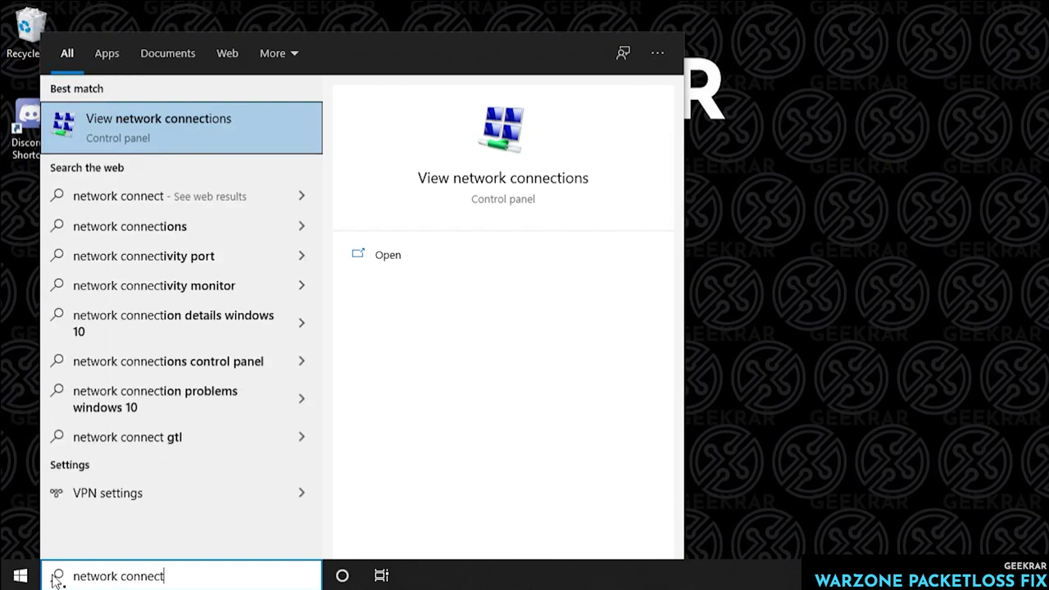
left_click(135, 129)
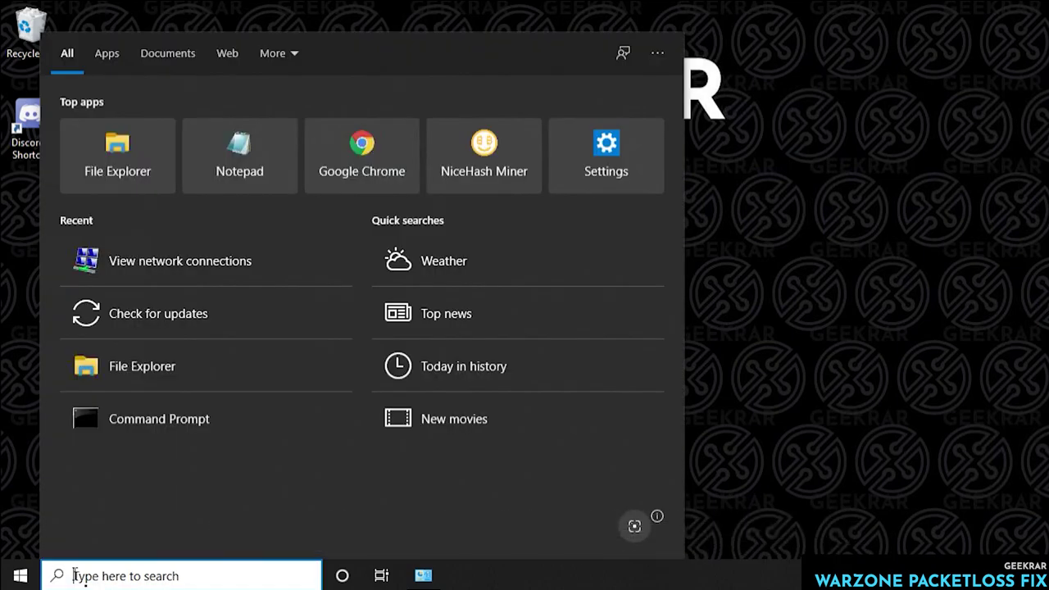
- Open the Windows Update delivery settings and switch 'Allow downloads from other PCs' off
type("windowss")
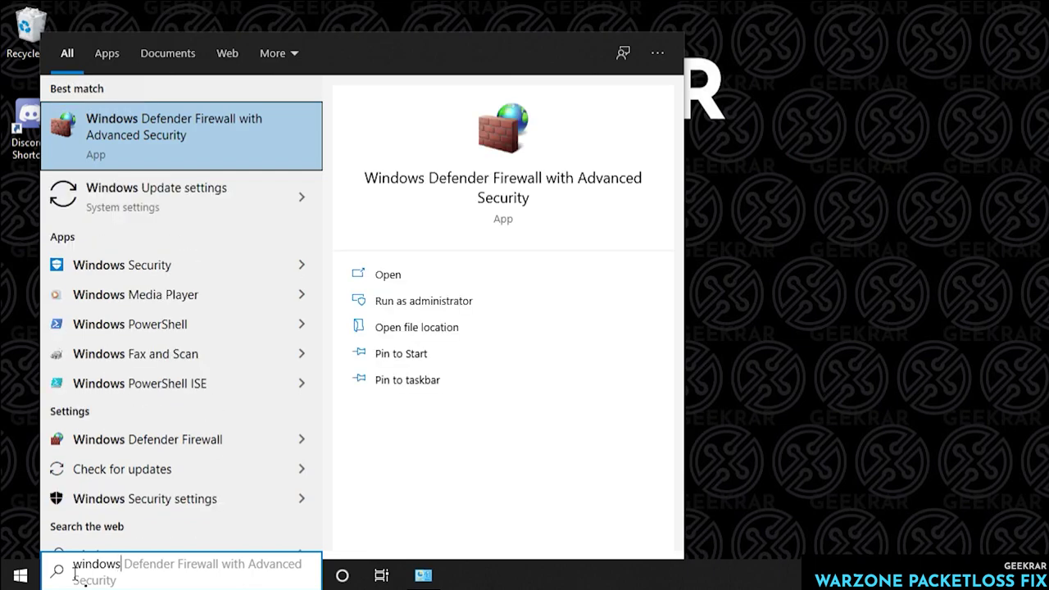
type(" update d")
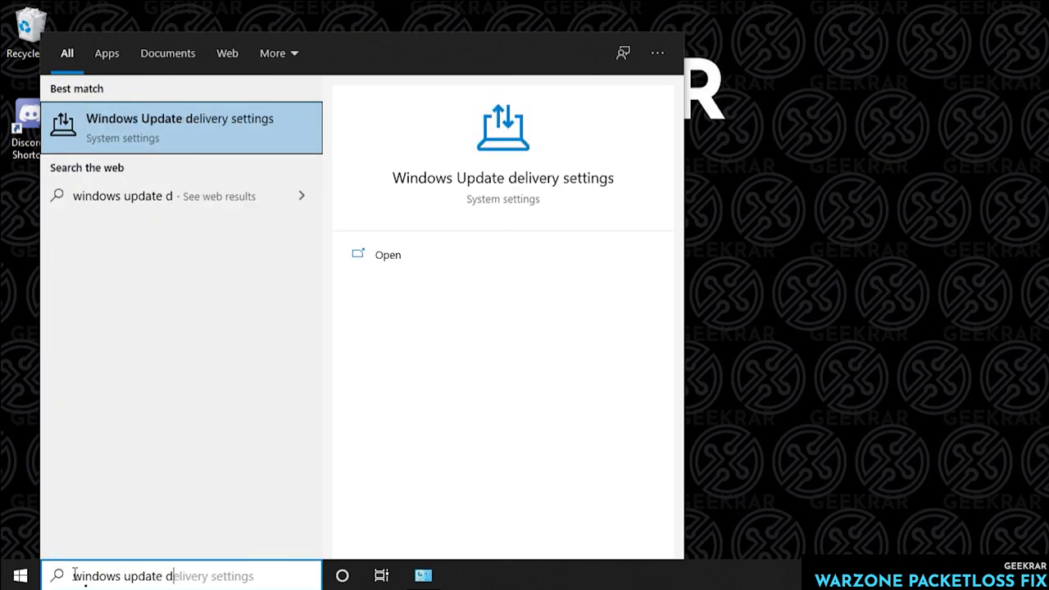
type("e")
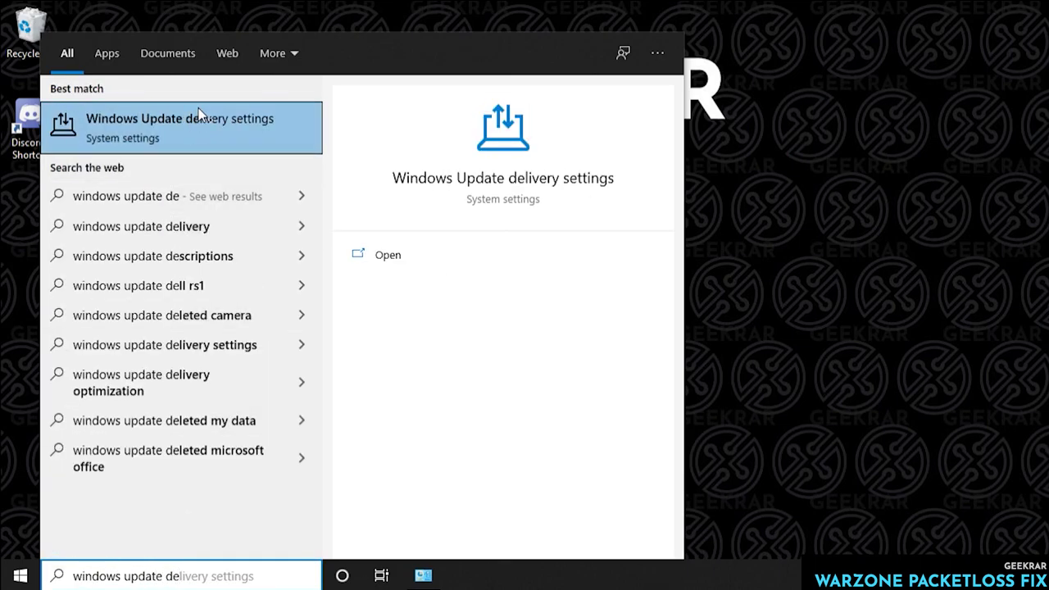
left_click(202, 117)
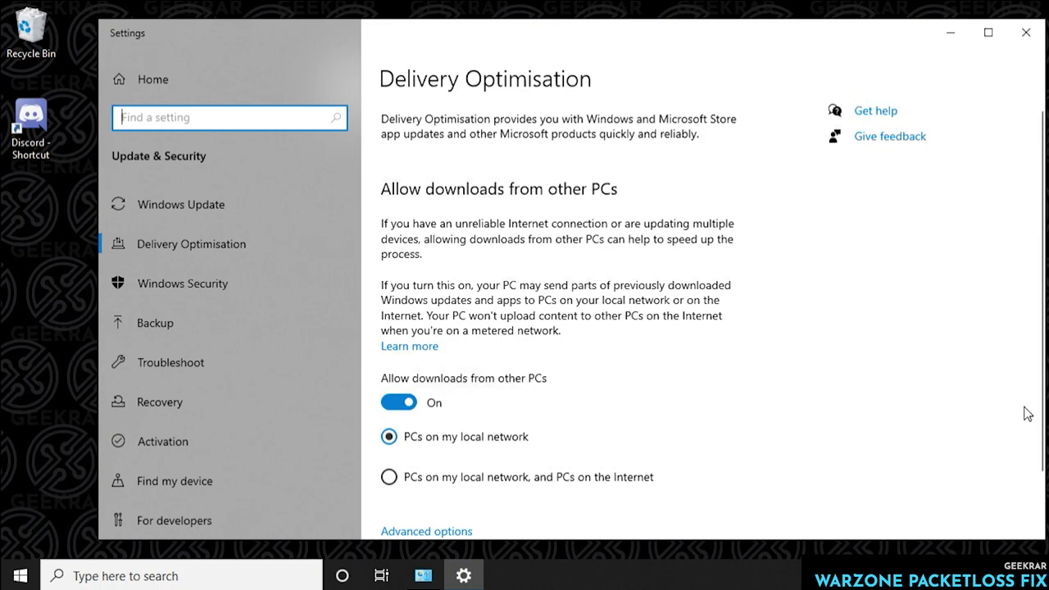
left_click(400, 407)
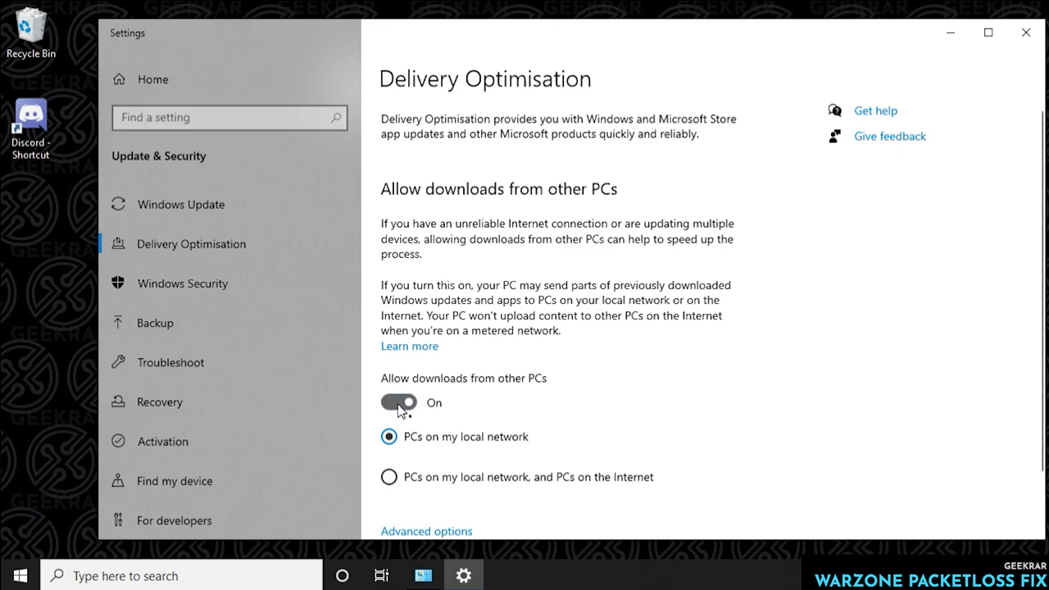
scroll(584, 399, "down", 2)
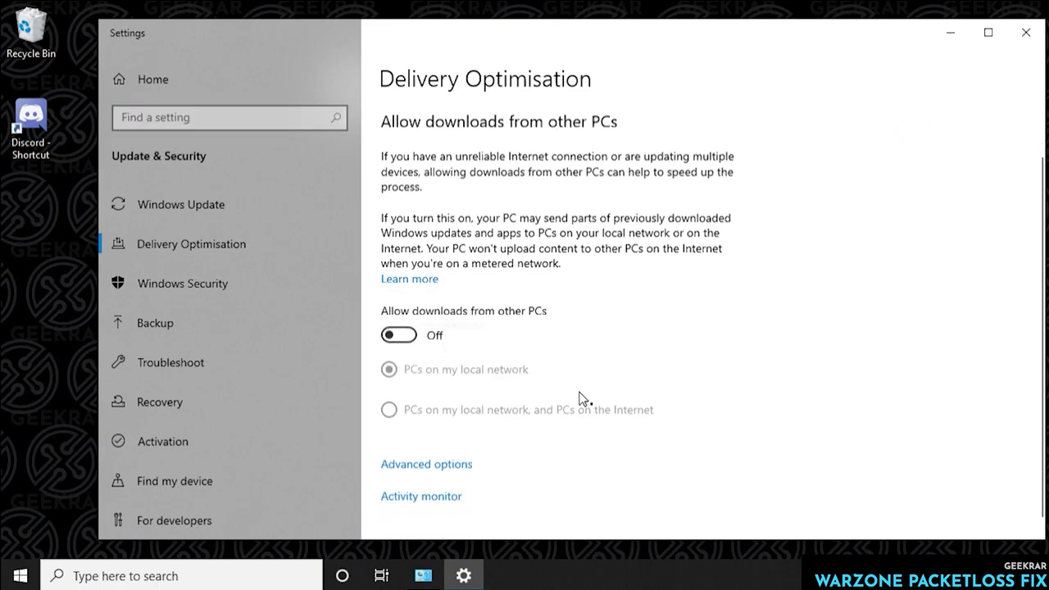
- In Advanced options, cap background and foreground downloads at 5% of measured bandwidth
left_click(438, 452)
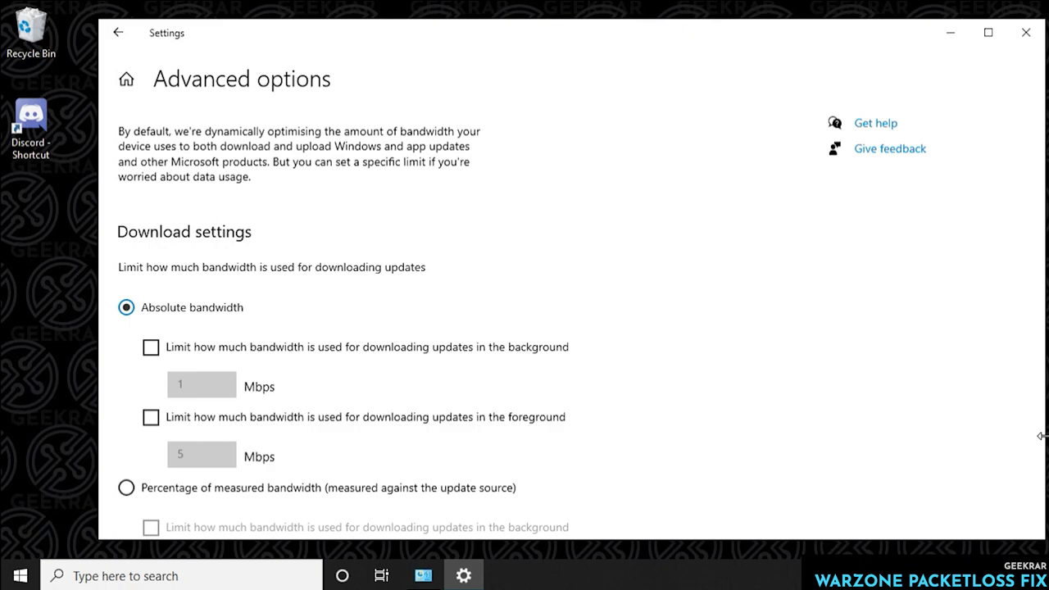
scroll(129, 298, "down", 2)
left_click(127, 290)
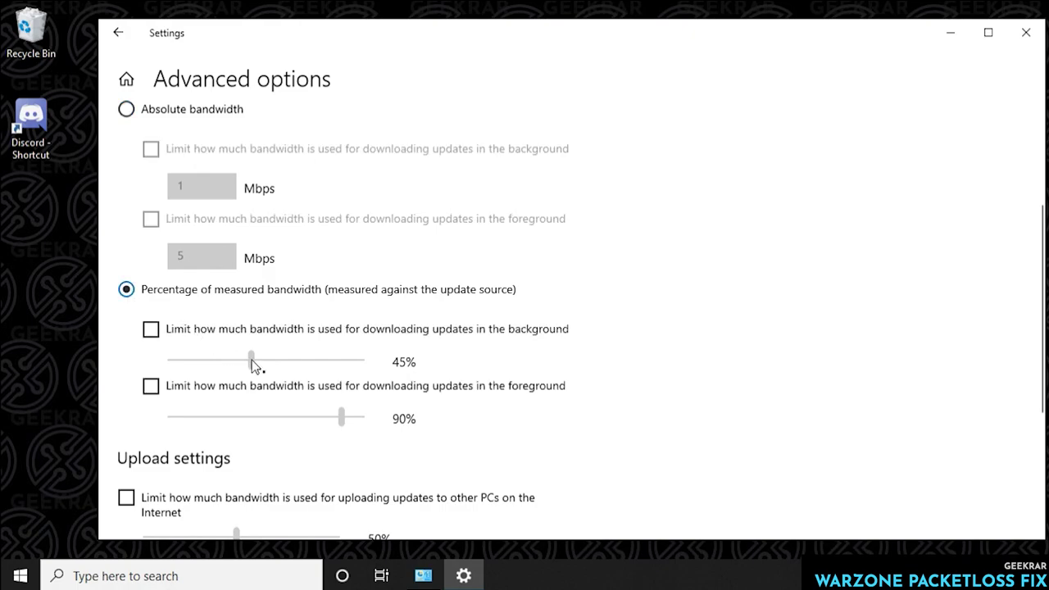
left_click(152, 329)
left_click_drag(251, 362, 154, 369)
left_click(150, 385)
left_click(341, 418)
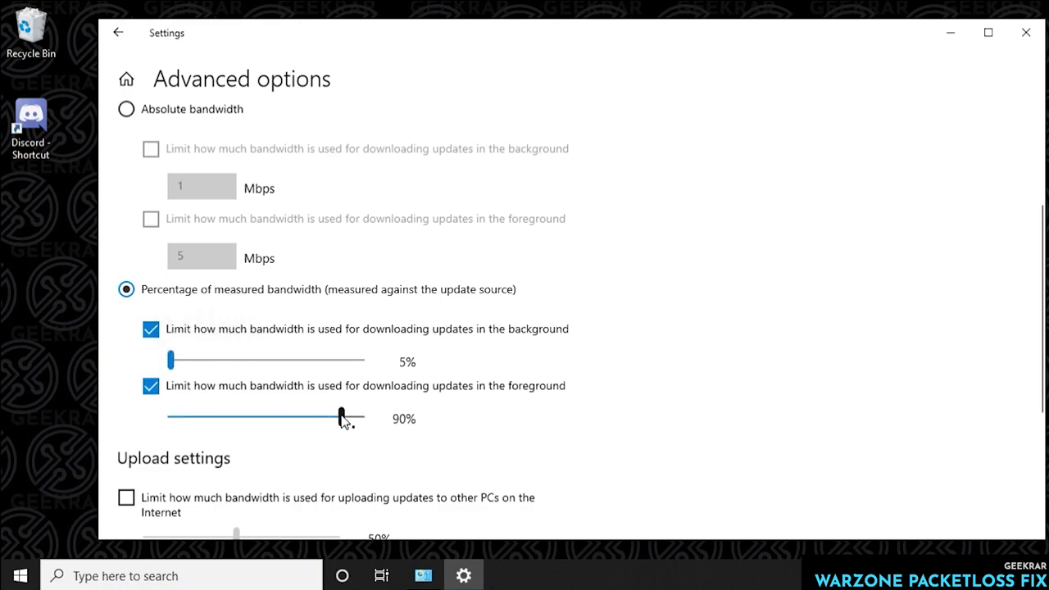
left_click_drag(342, 420, 159, 418)
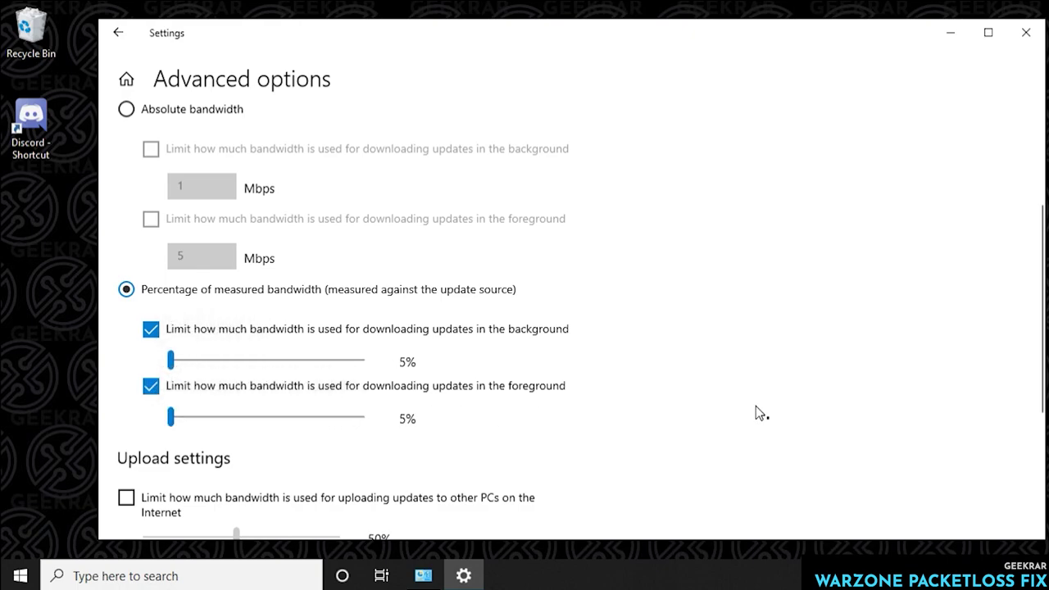
- Limit upload bandwidth to other PCs to 5%
scroll(782, 395, "down", 3)
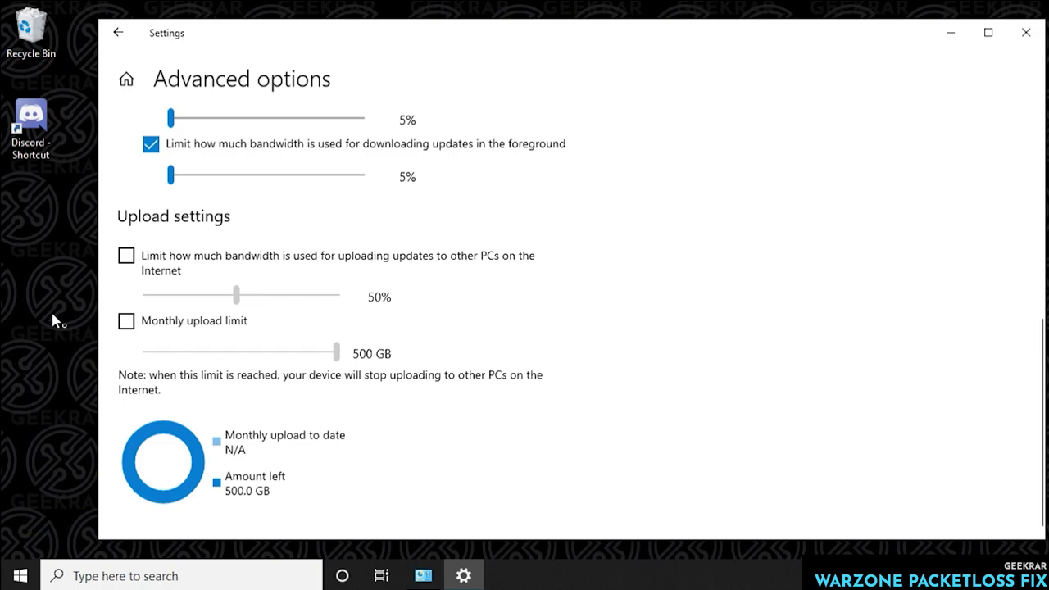
left_click(126, 256)
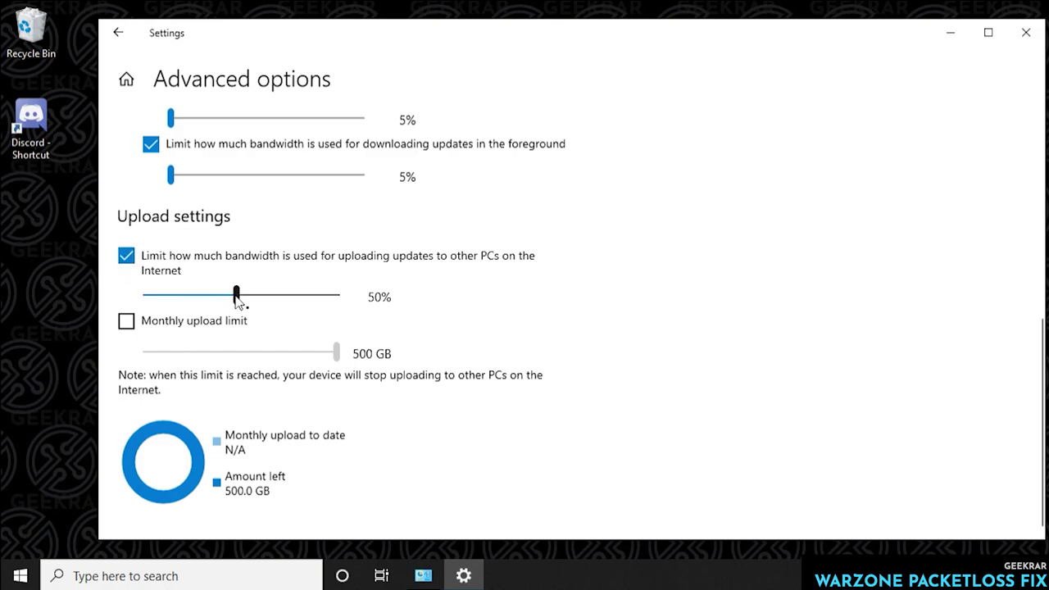
left_click_drag(237, 296, 121, 300)
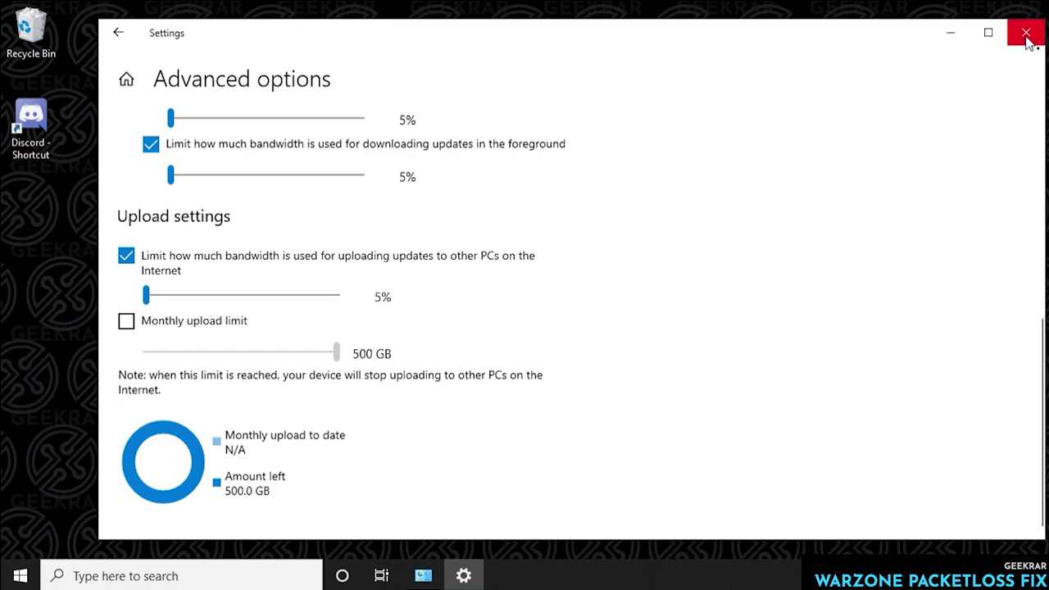
scroll(1029, 44, "up", 15)
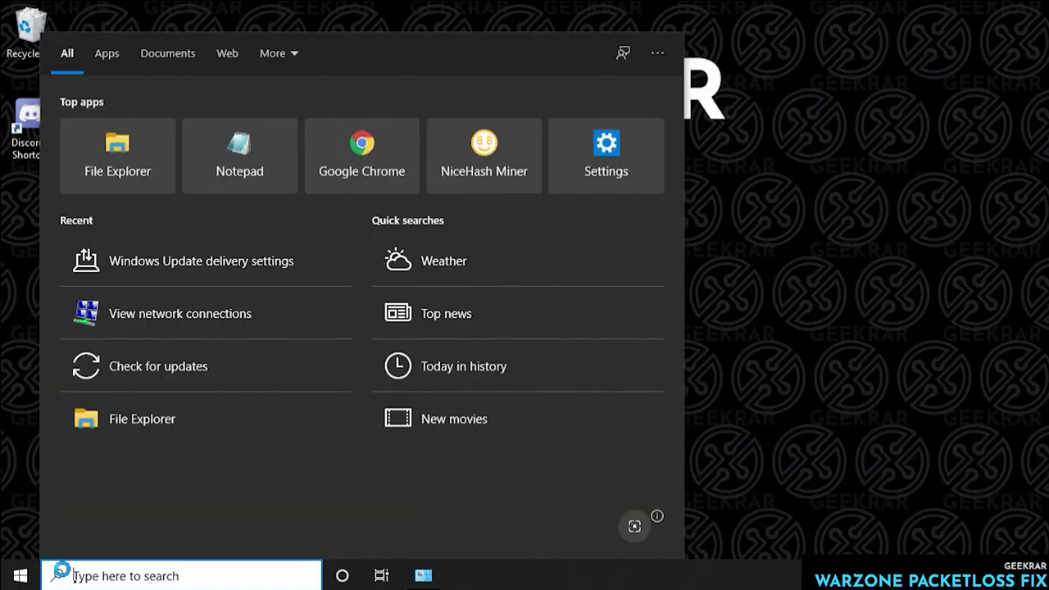
- Open View network connections, then the Ethernet connection's properties and its Intel adapter configuration
type("v")
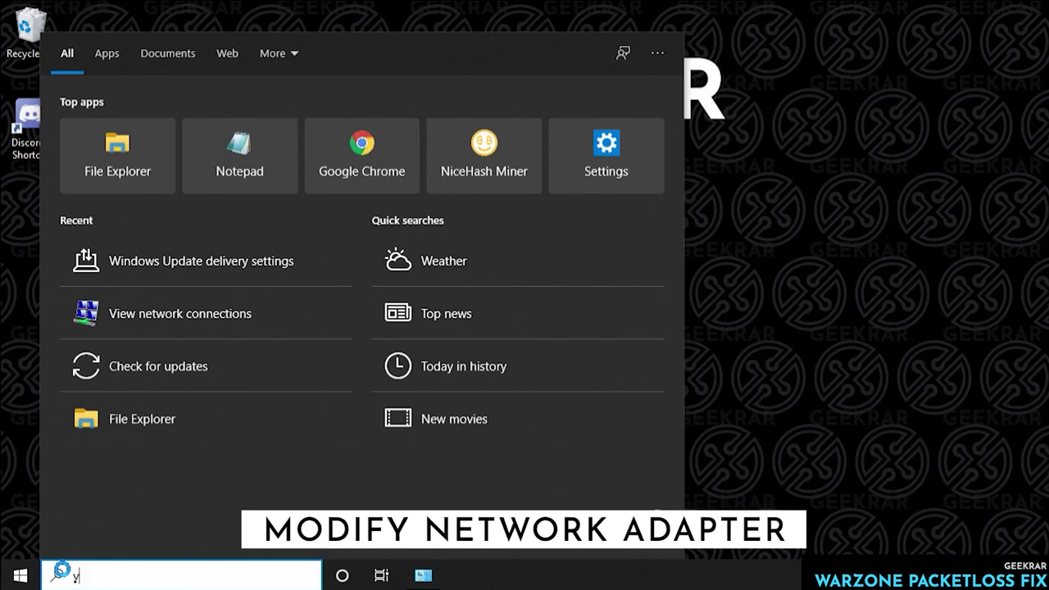
type("iew netowrk")
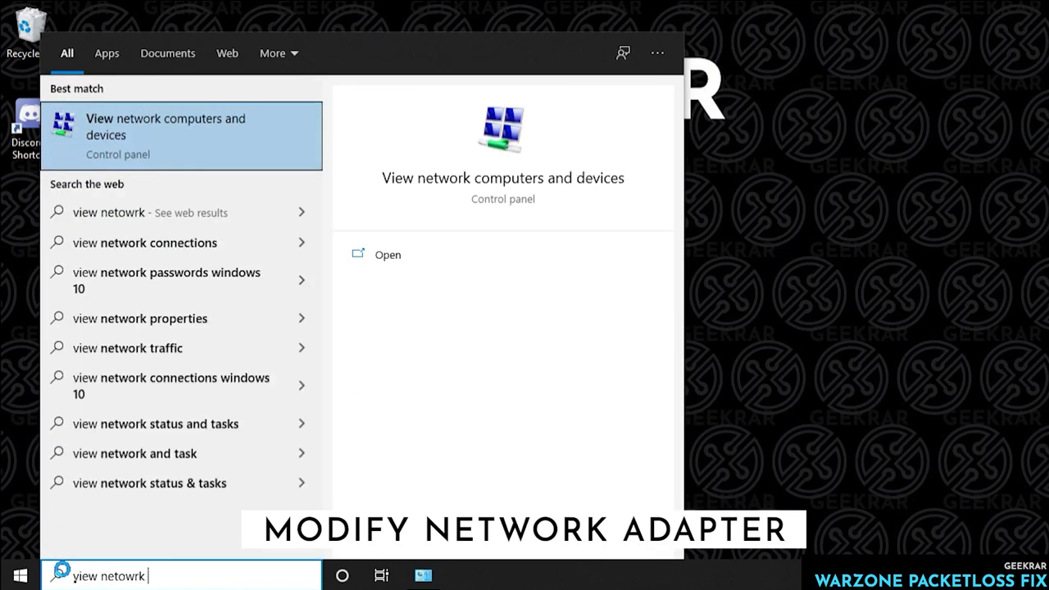
type("connect")
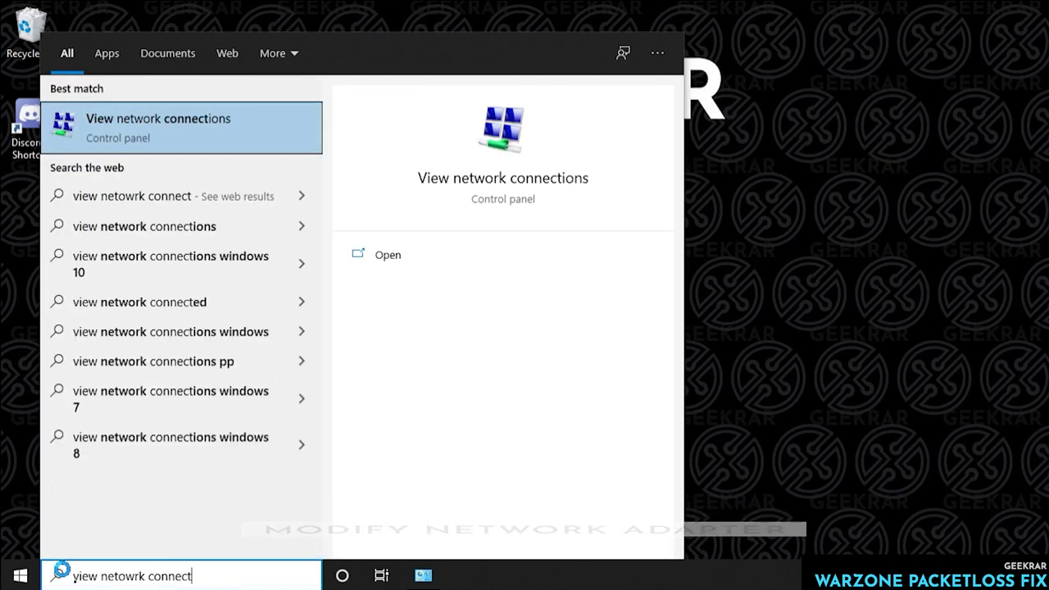
left_click(167, 130)
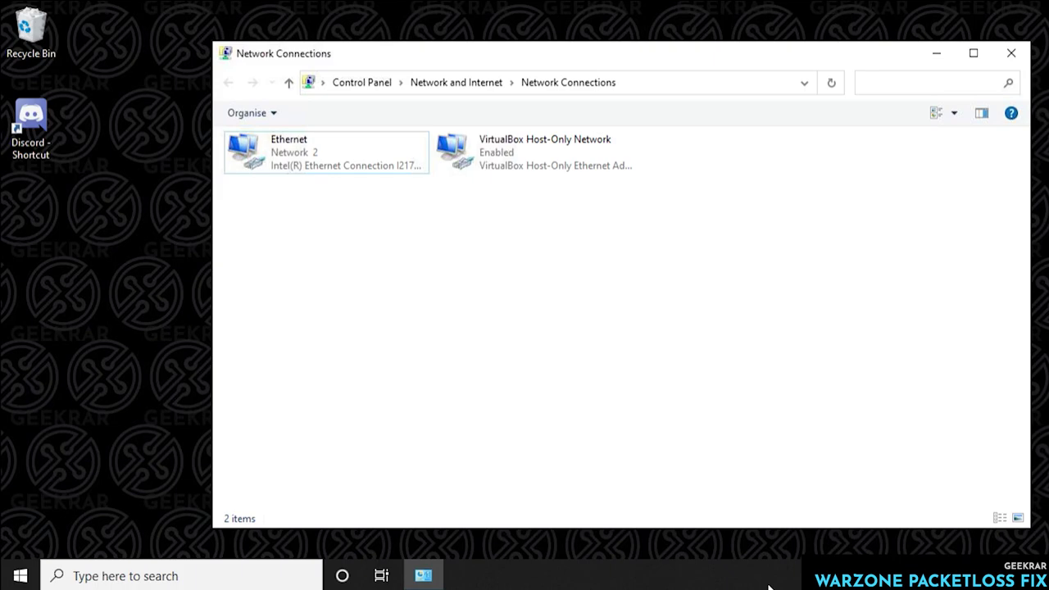
right_click(299, 163)
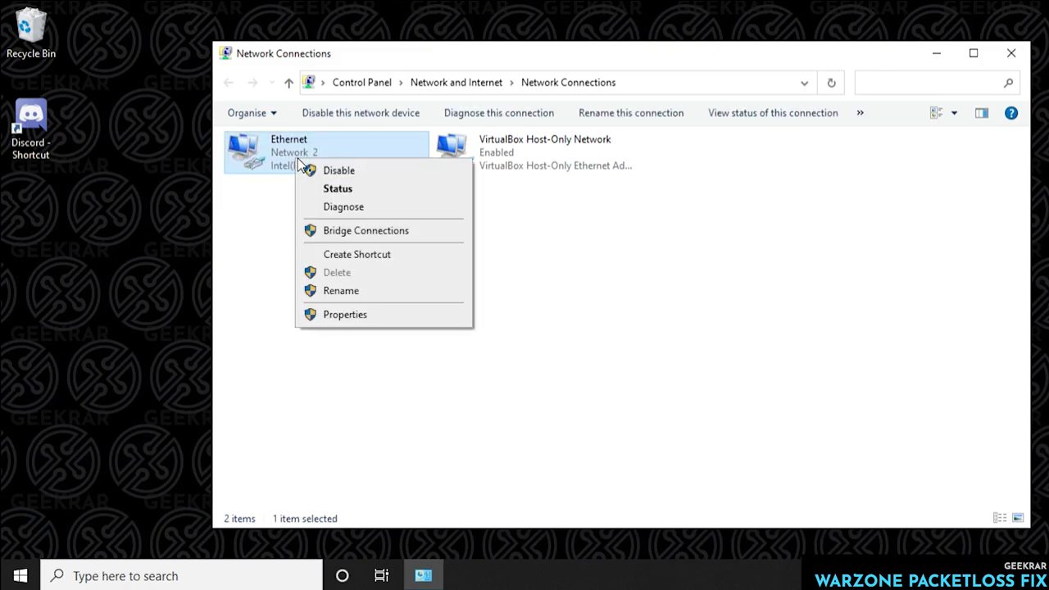
left_click(378, 316)
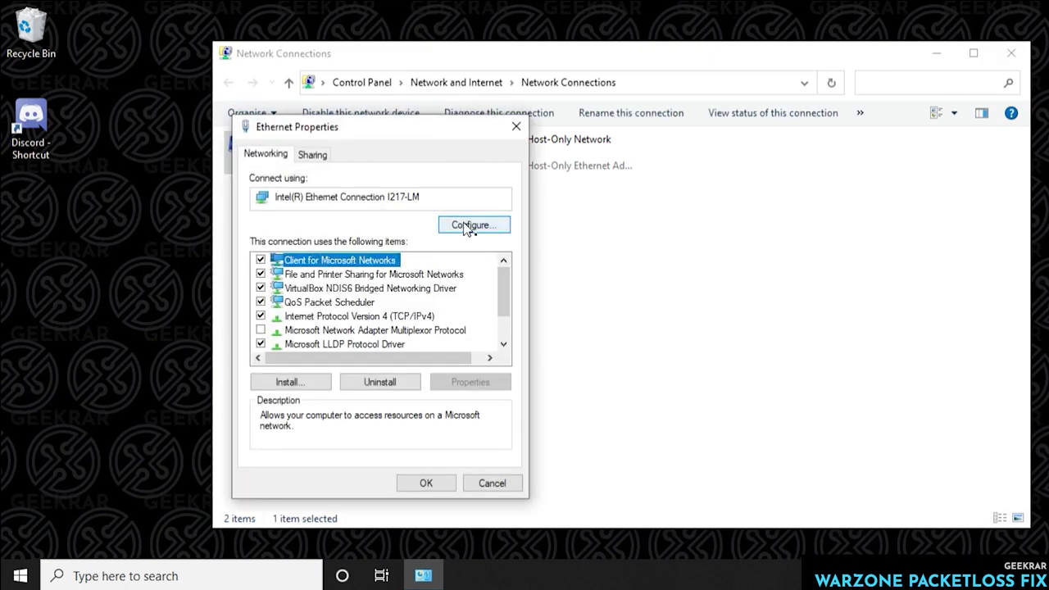
left_click(468, 227)
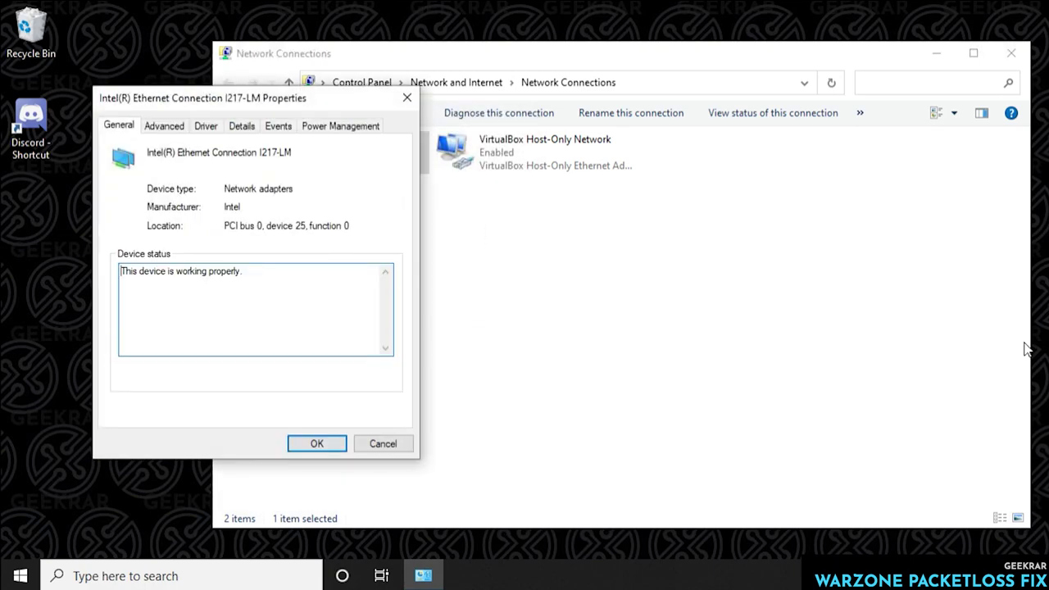
- On the adapter's Advanced tab, set Energy Efficient Ethernet to Off
left_click(166, 128)
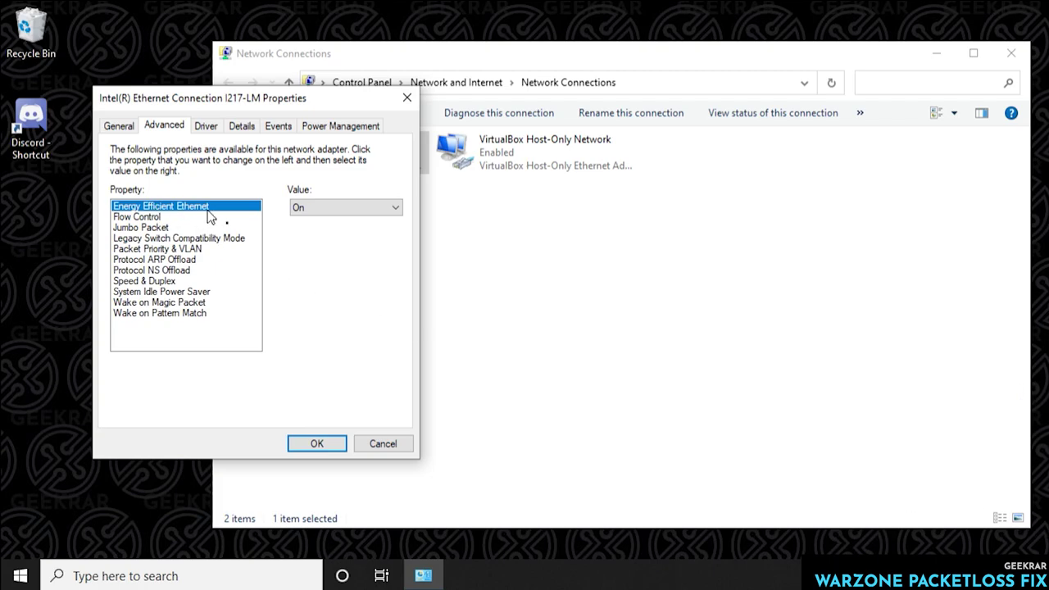
left_click(331, 209)
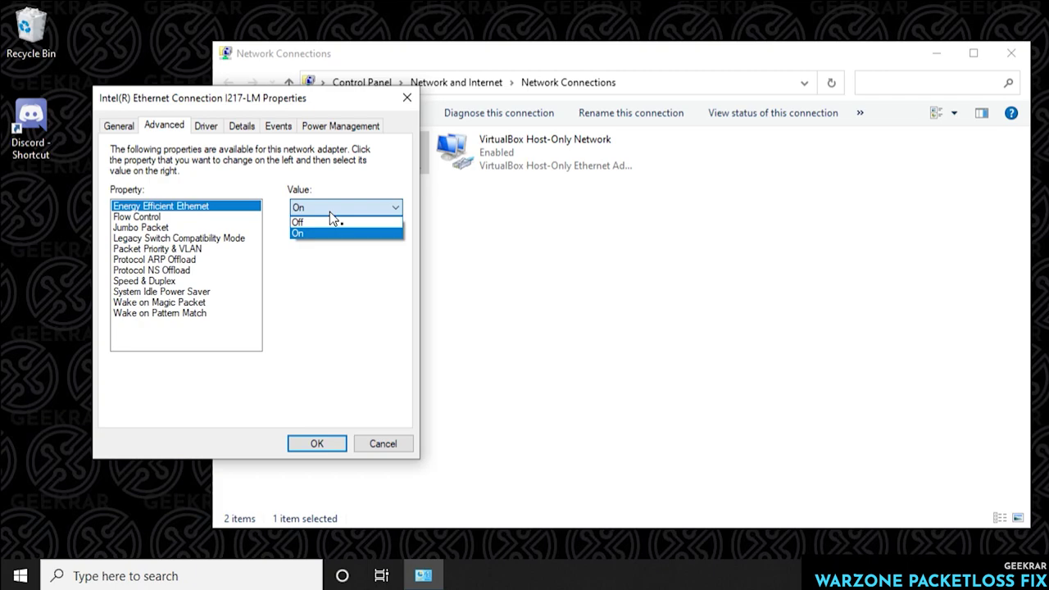
left_click(323, 221)
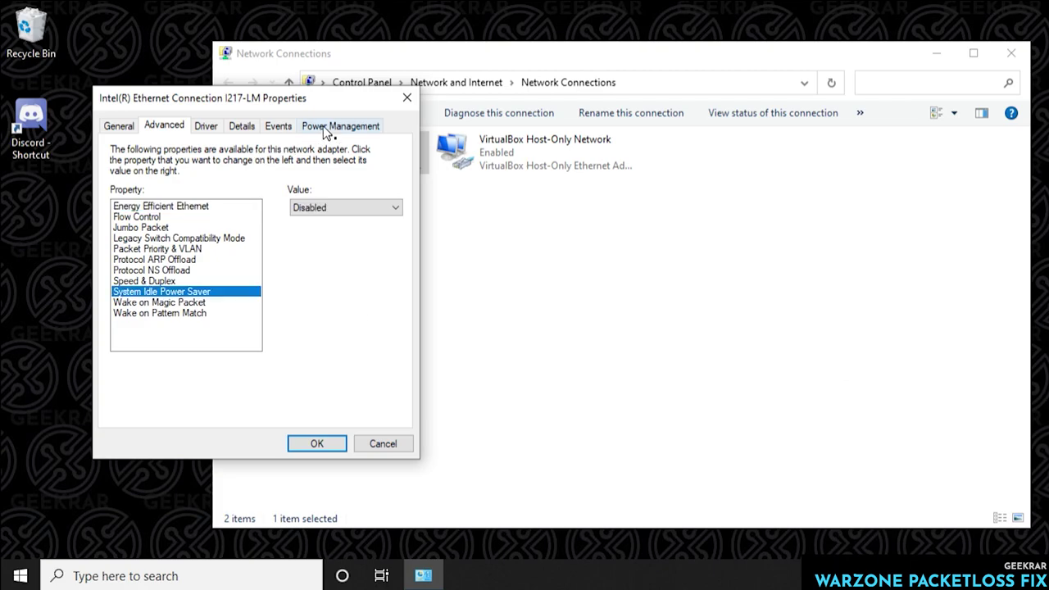
- Stop Windows turning off the adapter to save power, confirm with OK, and close Network Connections
left_click(325, 130)
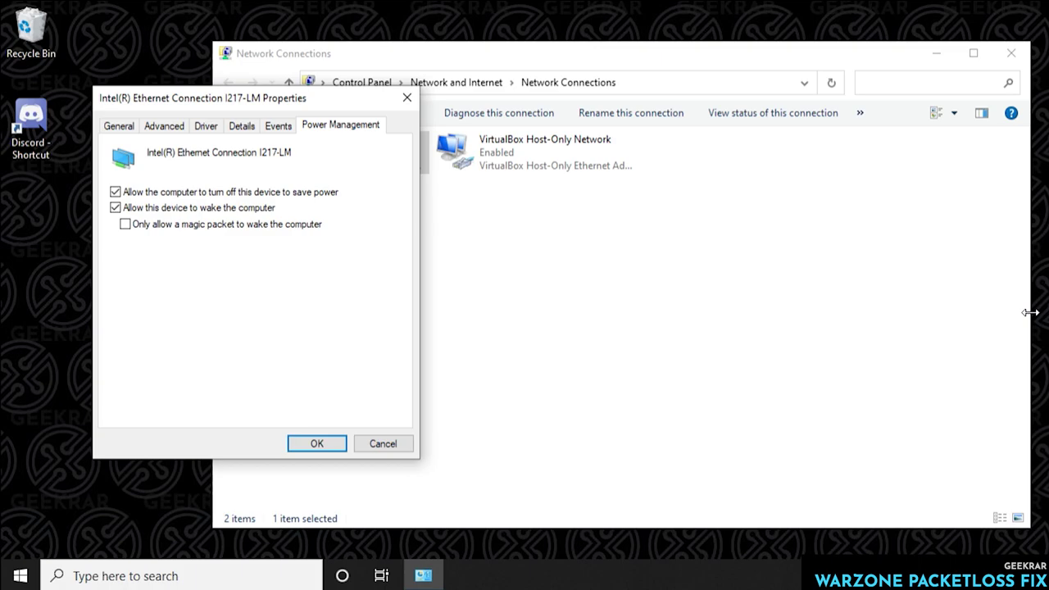
left_click(131, 195)
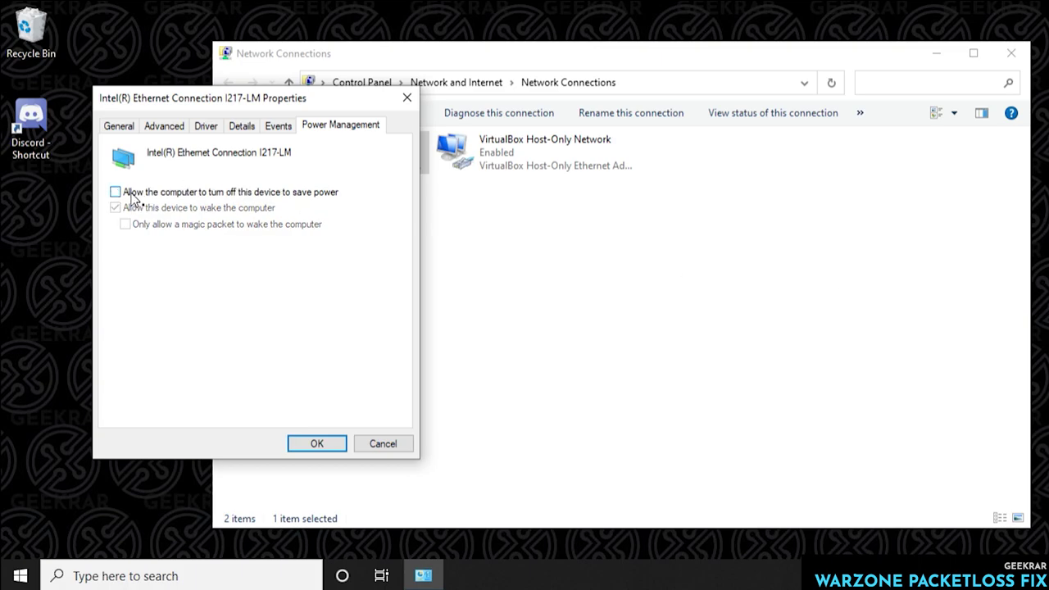
left_click(328, 444)
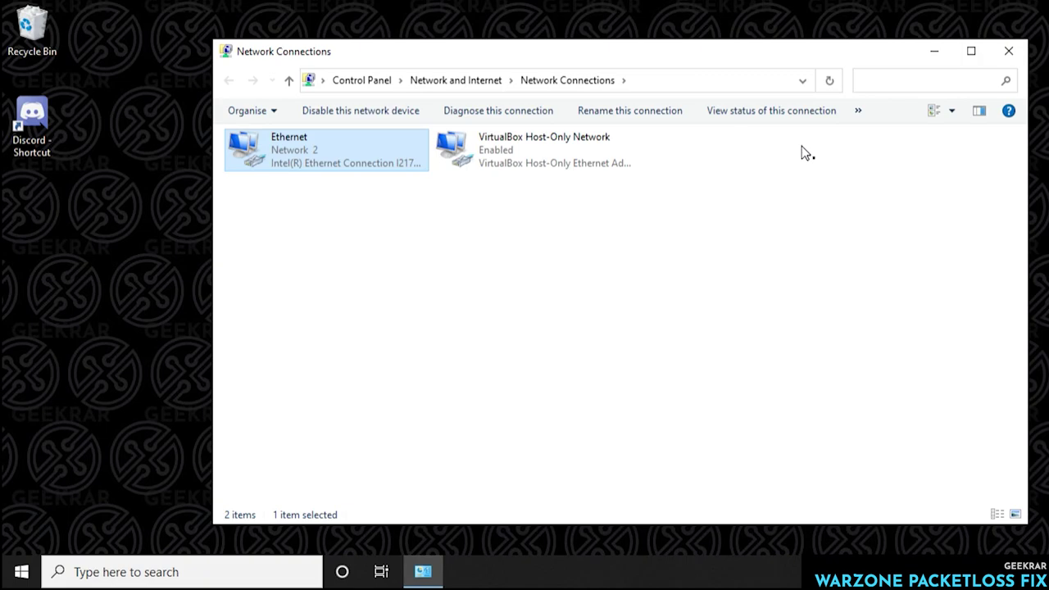
left_click(1009, 51)
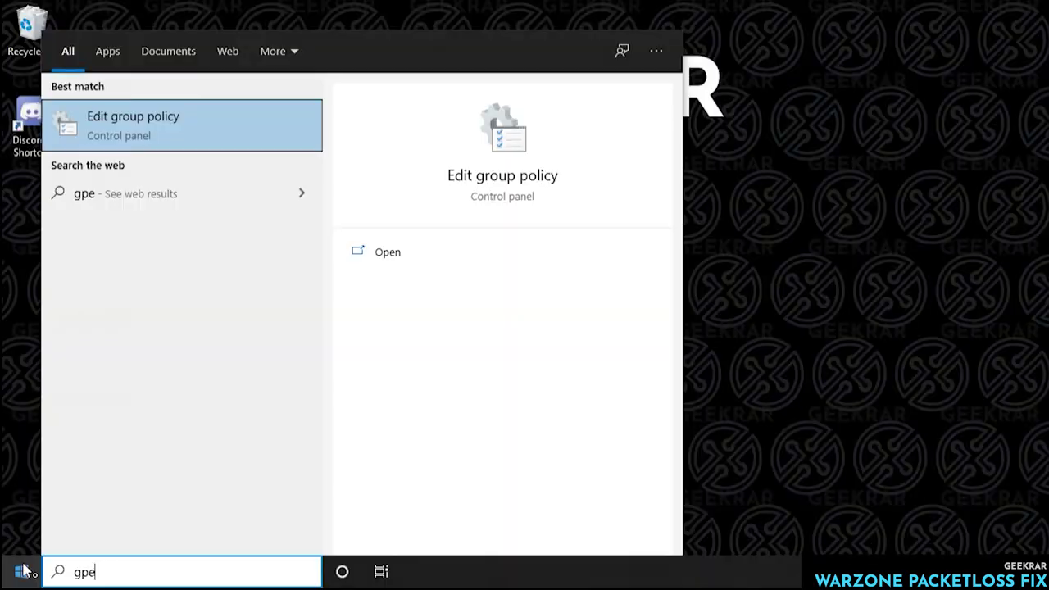
- Clear the Start search and paste gpedit.msc into the Run dialog
type("s")
key("BackSpace")
type("d")
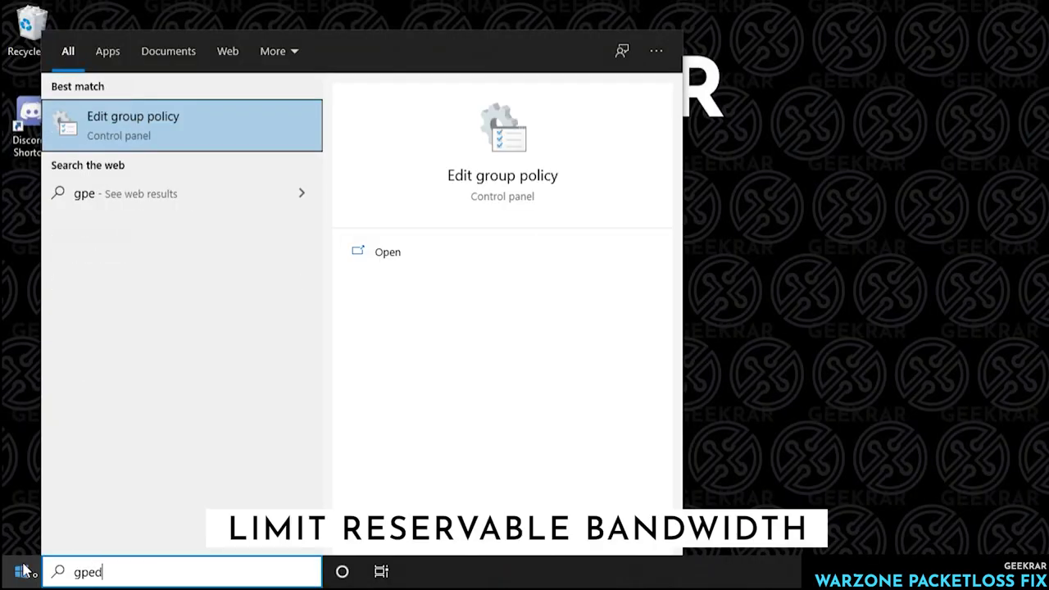
type("it")
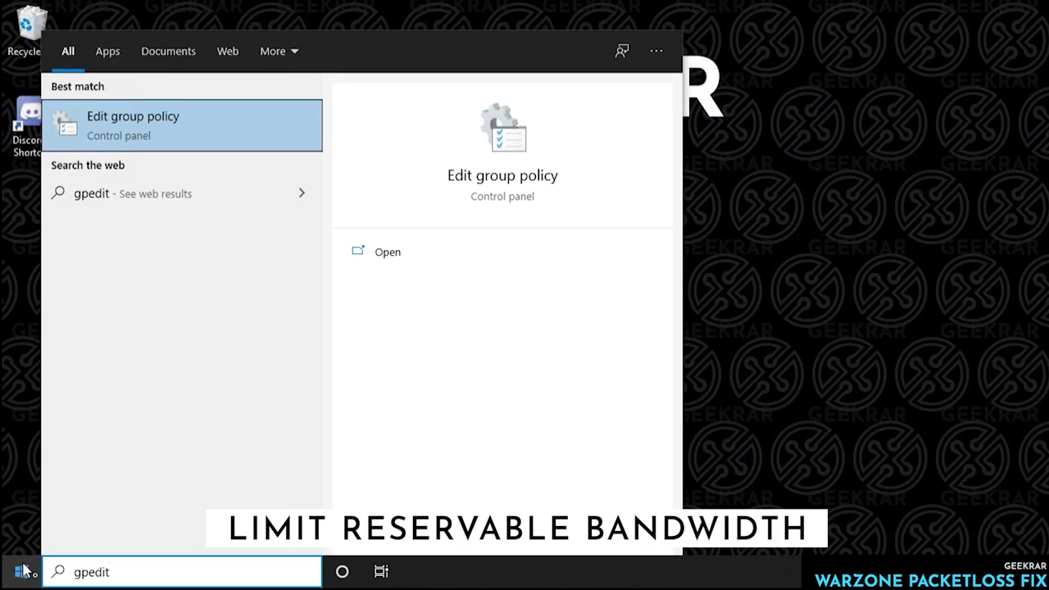
type(".msc")
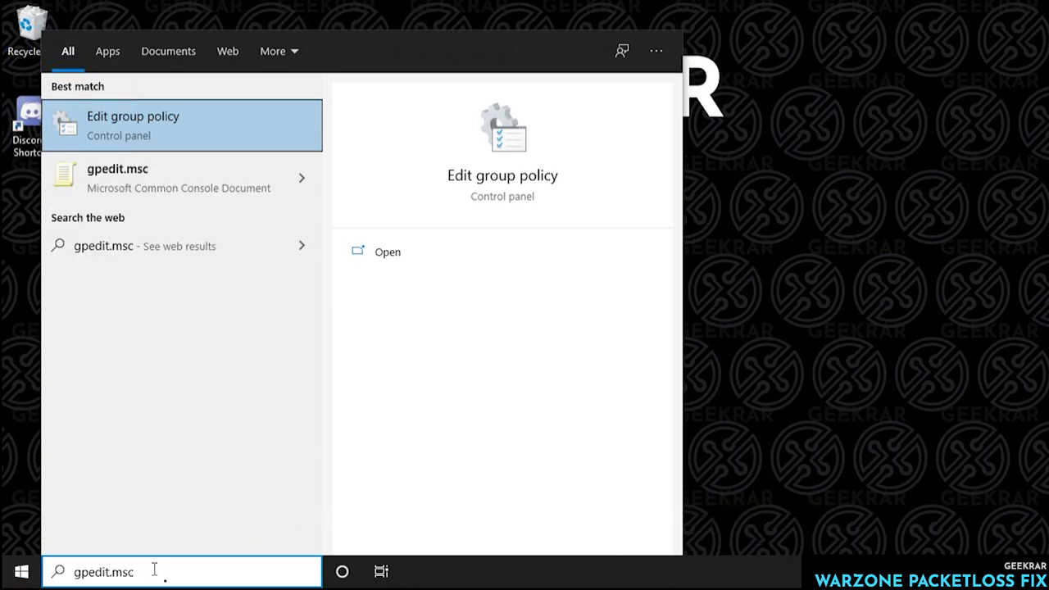
left_click_drag(155, 566, 45, 578)
key("ctrl+c")
key("BackSpace")
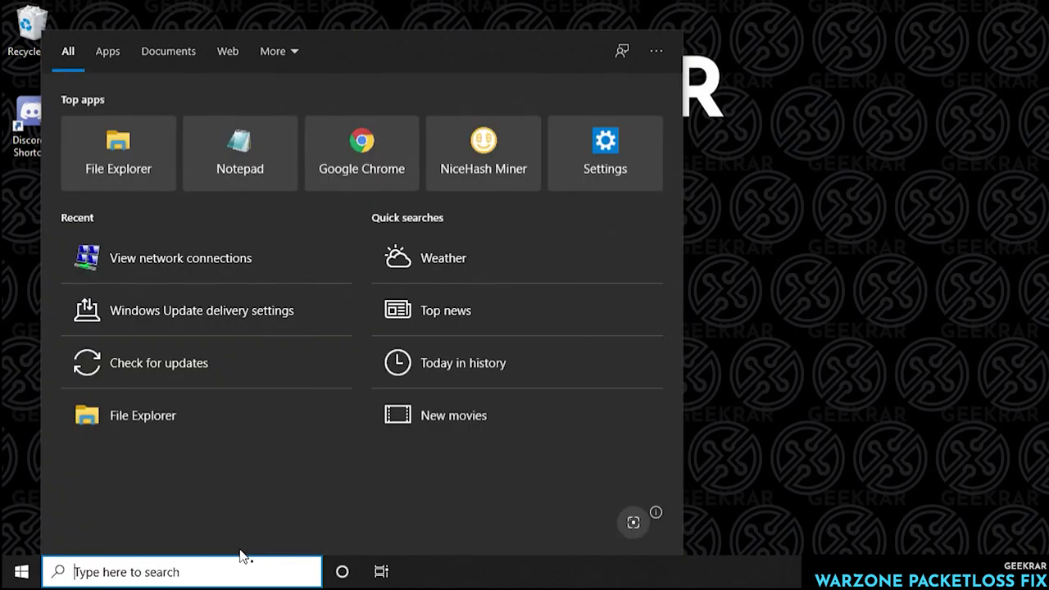
left_click(943, 440)
key("super+r")
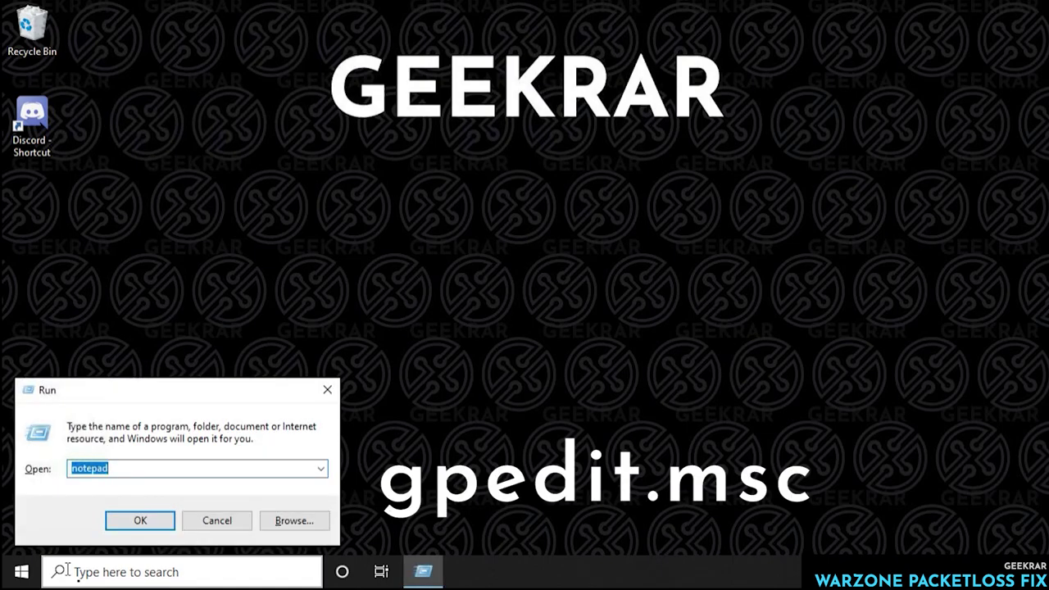
key("ctrl+v")
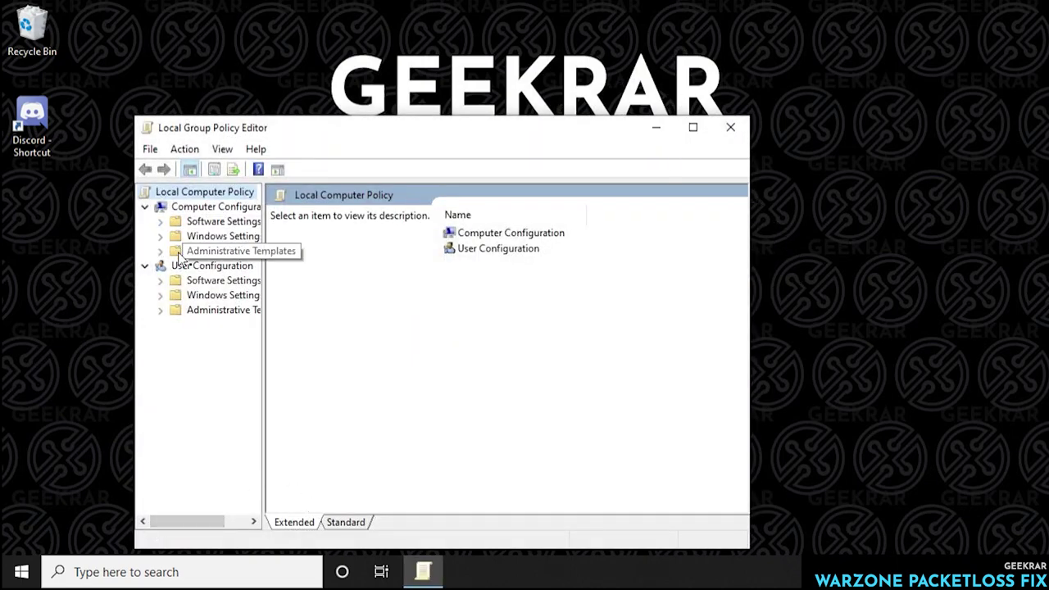
- Navigate to Computer Configuration > Administrative Templates > Network > QoS Packet Scheduler
left_click_drag(264, 243, 312, 244)
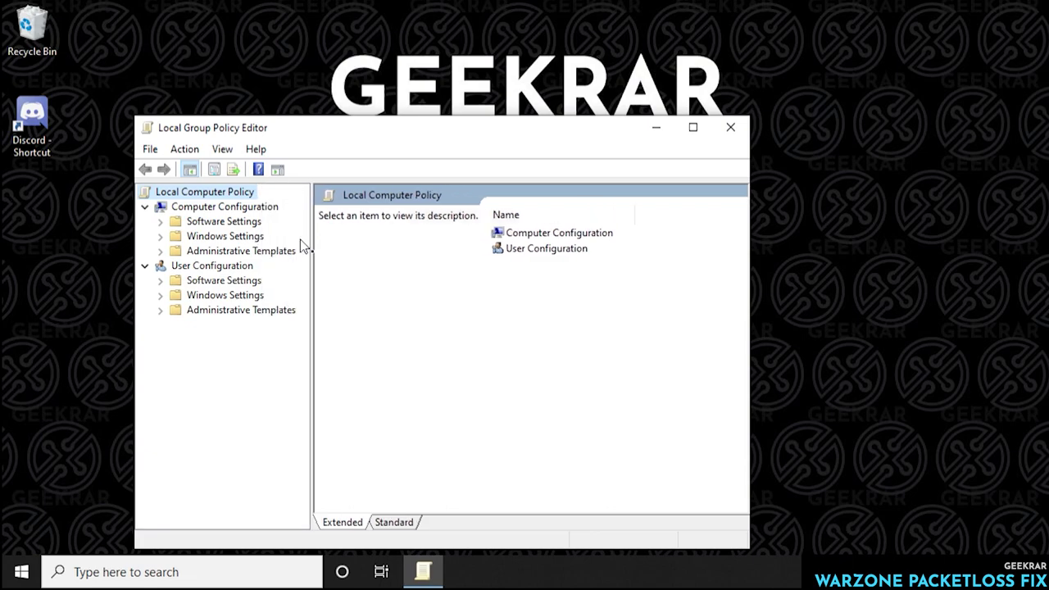
left_click(161, 250)
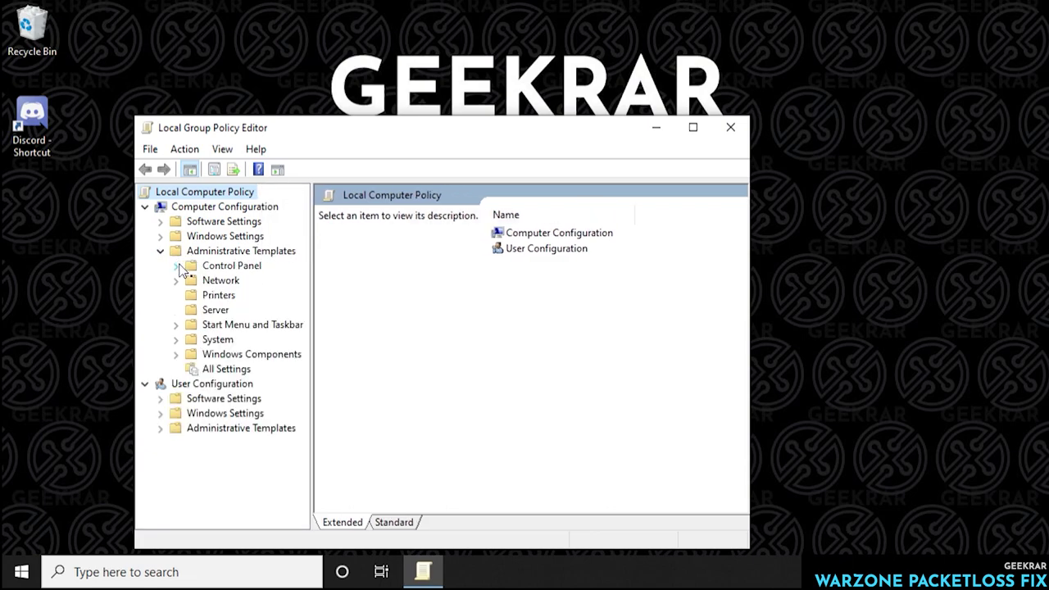
left_click(176, 283)
scroll(222, 353, "down", 3)
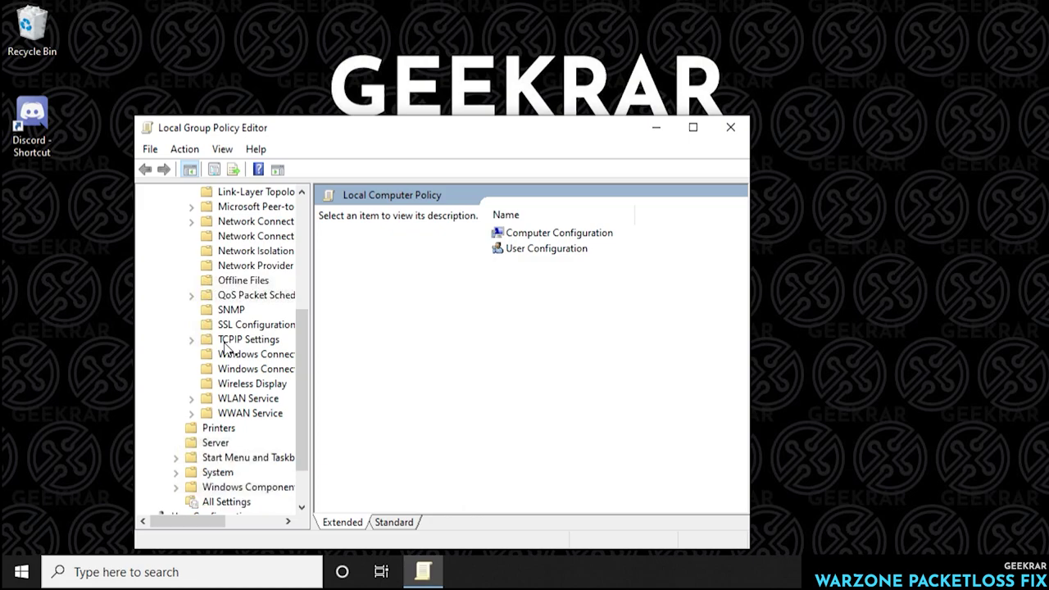
left_click(192, 297)
left_click(254, 294)
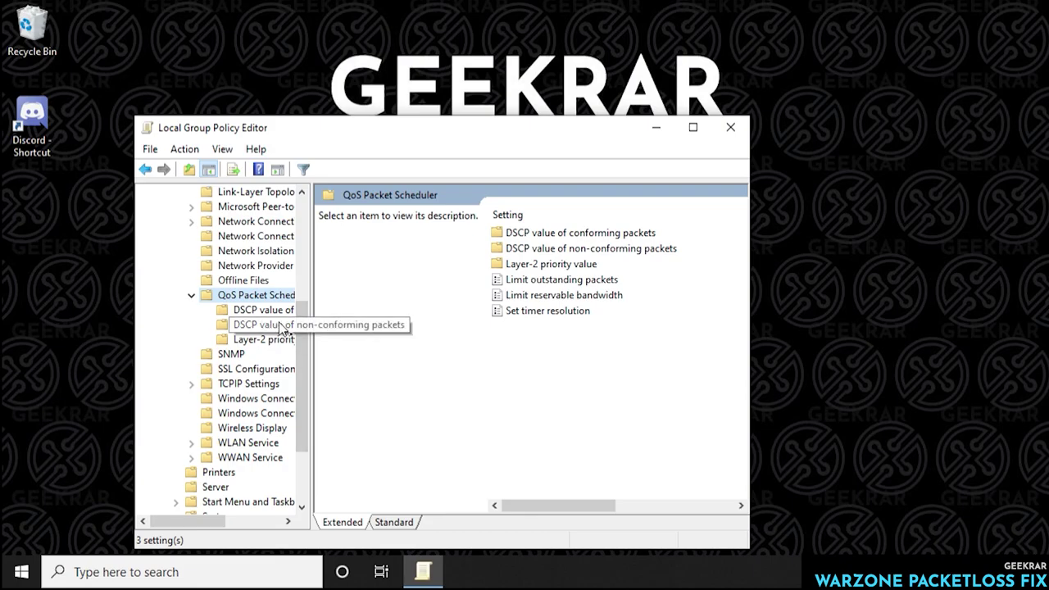
- Enable Limit reservable bandwidth at 0%, apply it, and close the Group Policy Editor
double_click(547, 295)
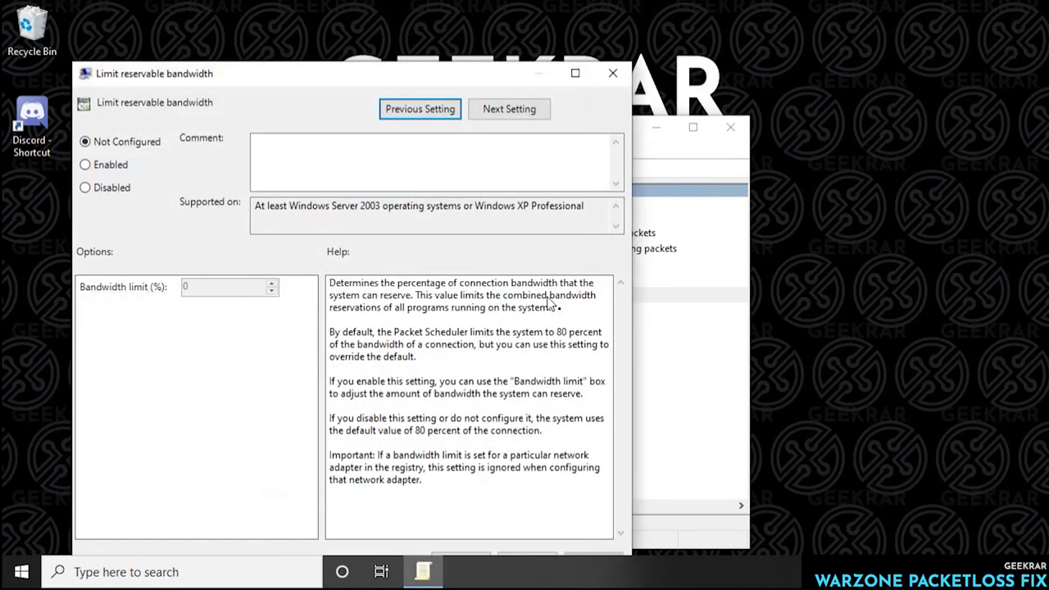
left_click(127, 168)
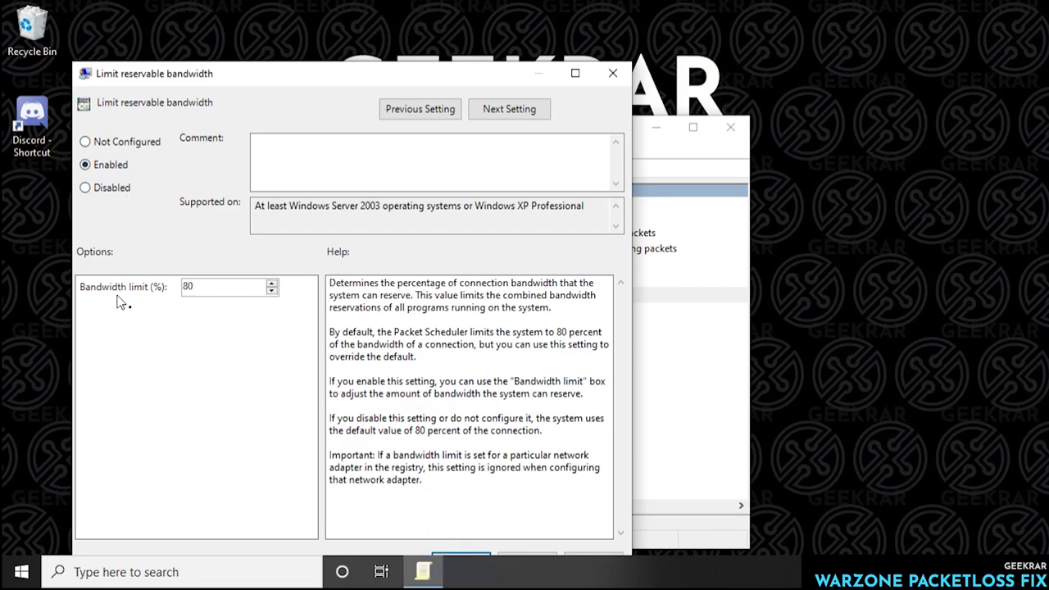
left_click_drag(204, 286, 170, 286)
type("0")
left_click_drag(434, 79, 464, 31)
left_click(622, 512)
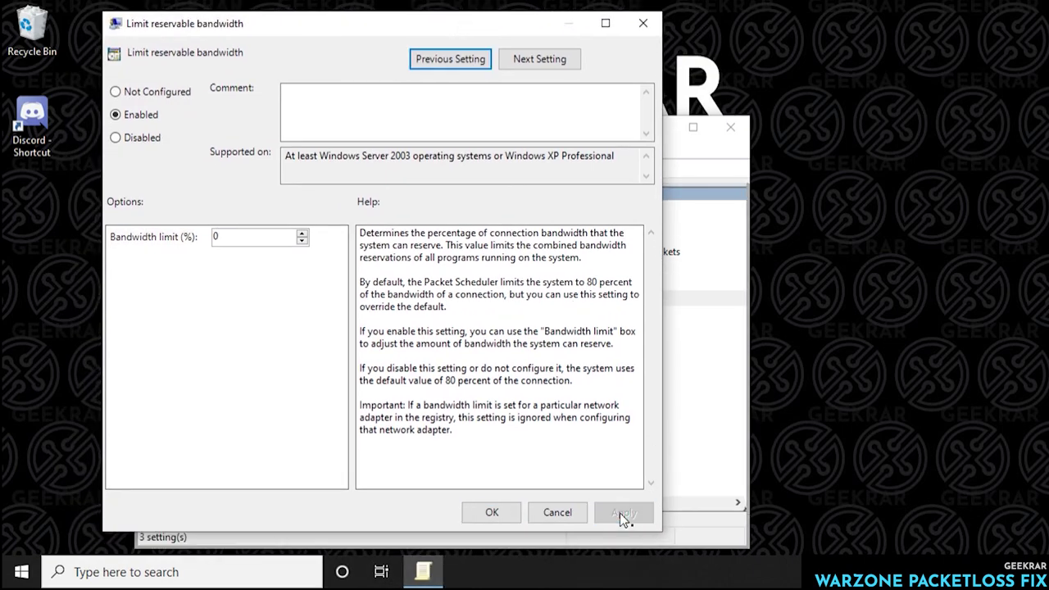
left_click(508, 513)
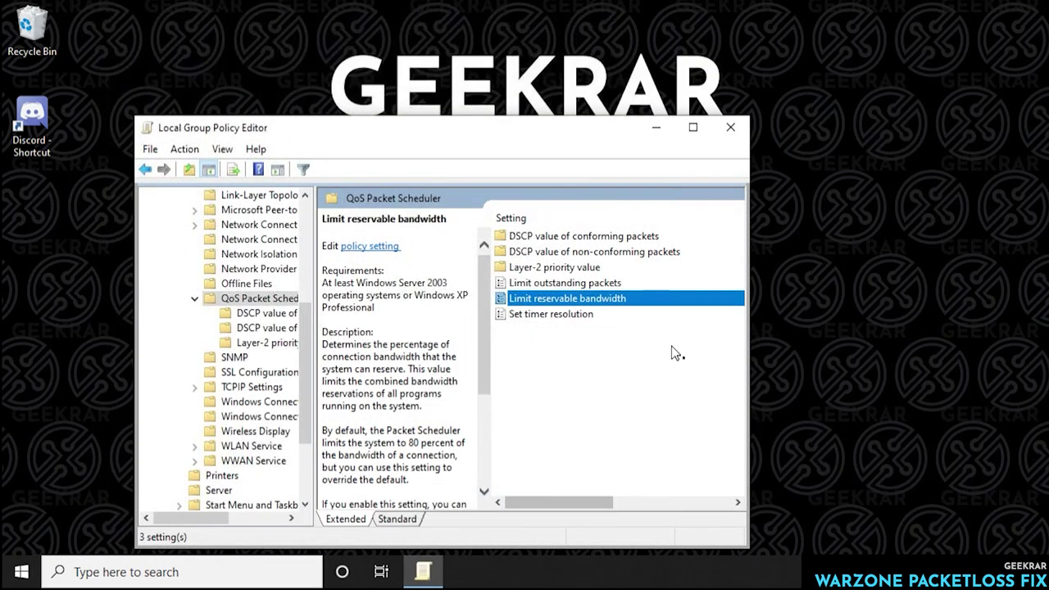
left_click(732, 133)
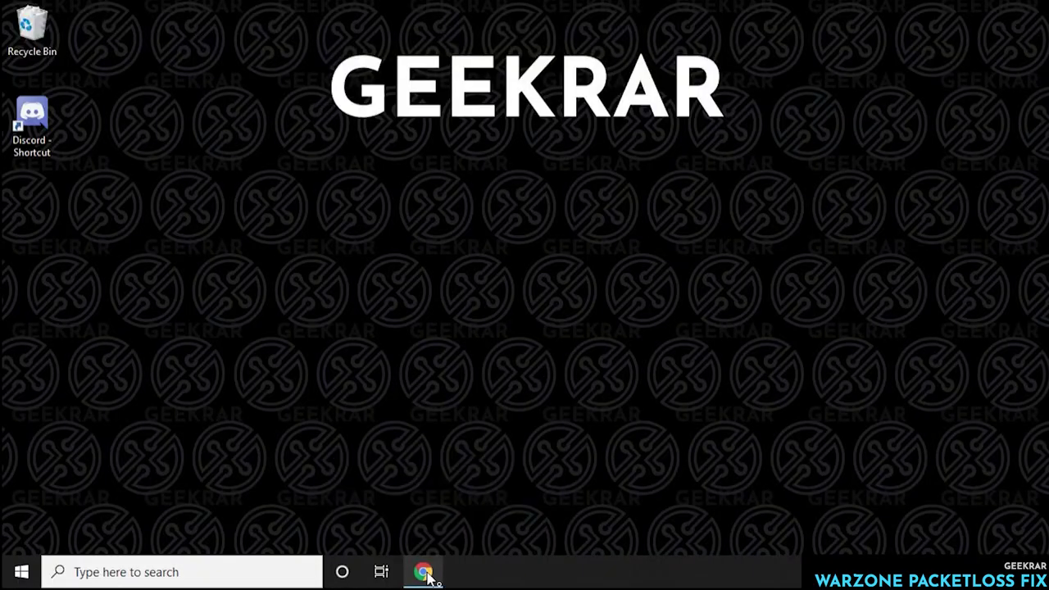
- In Chrome, search Google for 'SG TCP' and open the SpeedGuide.net downloads page
mouse_move(427, 574)
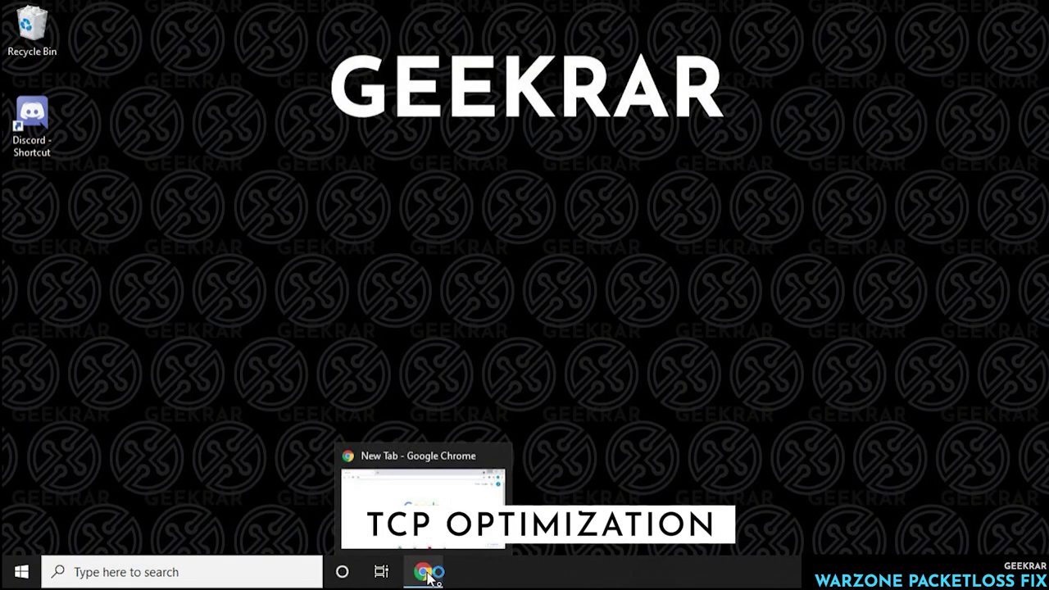
left_click(425, 573)
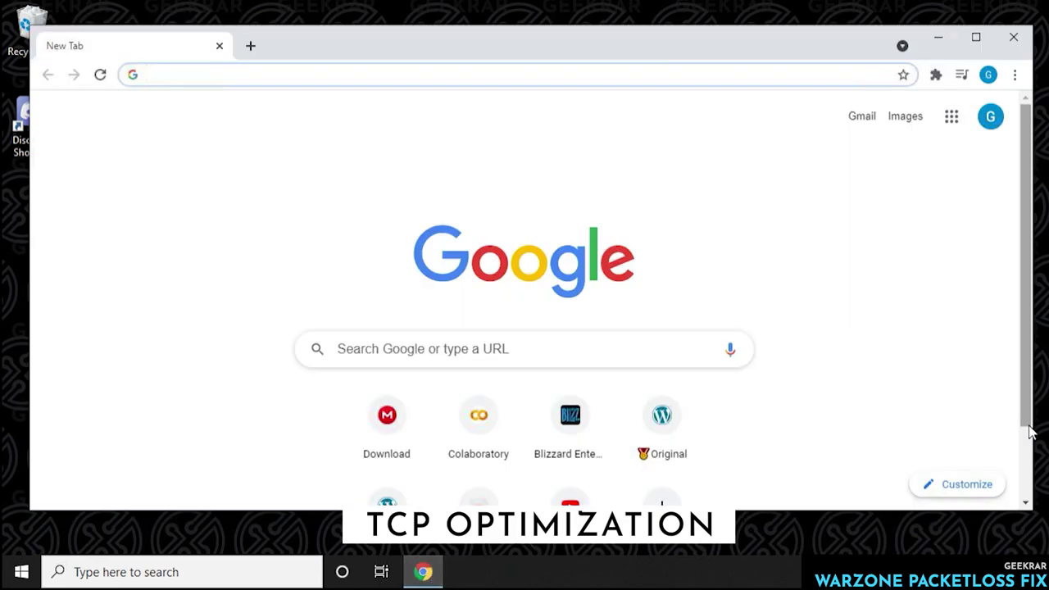
left_click(339, 349)
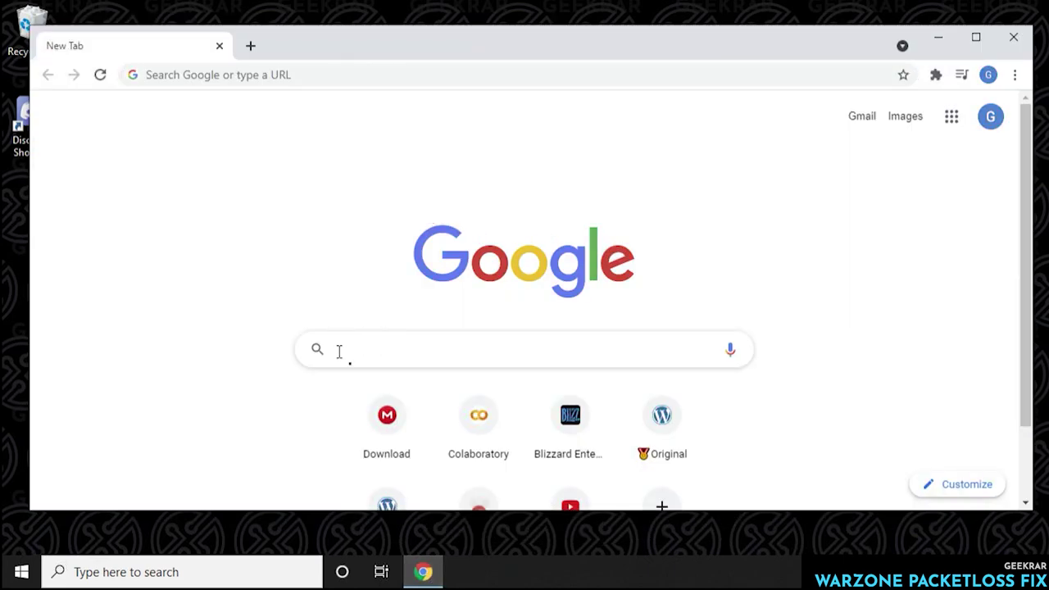
type("SG TCP")
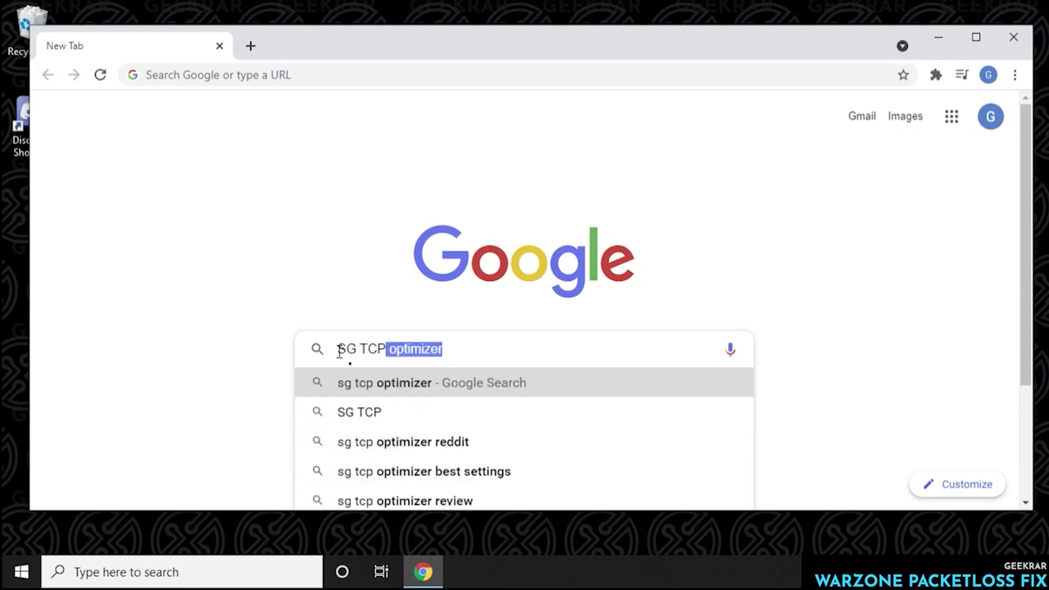
key("Return")
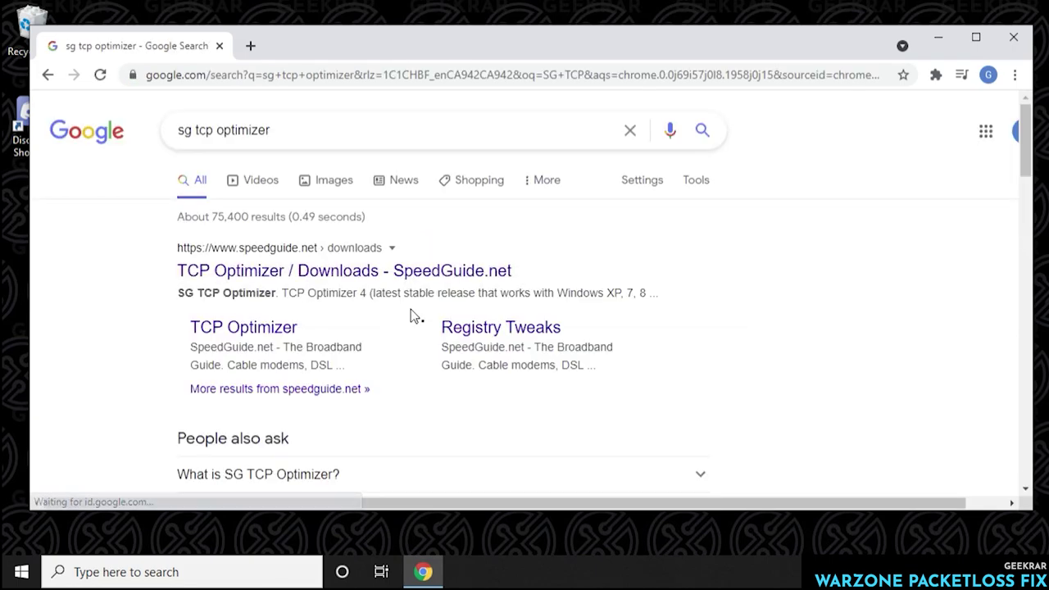
left_click(327, 279)
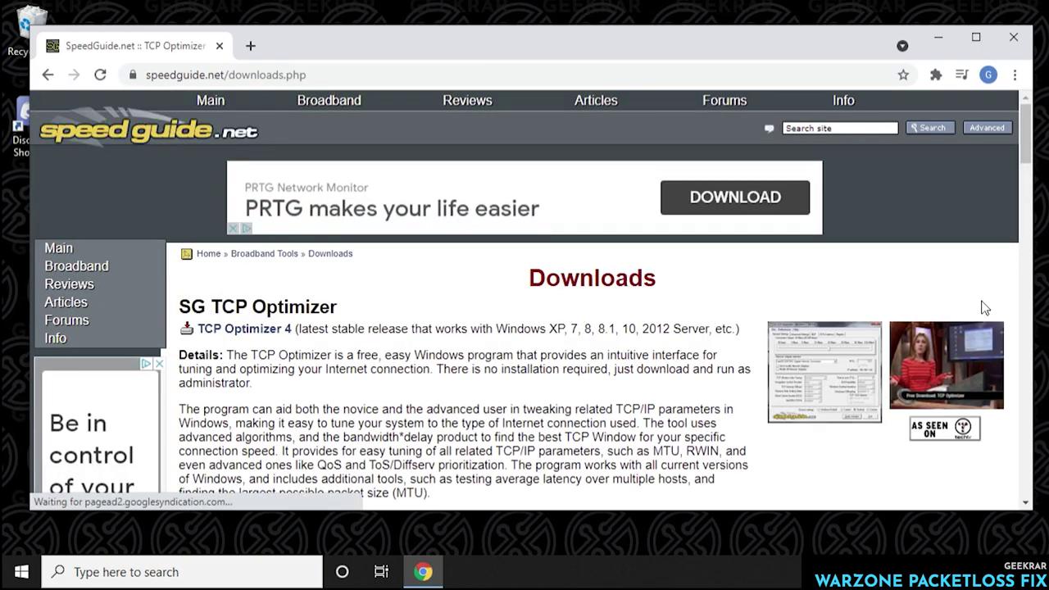
- Download TCP Optimizer 4 and show TCPOptimizer.exe in its folder
left_click(236, 334)
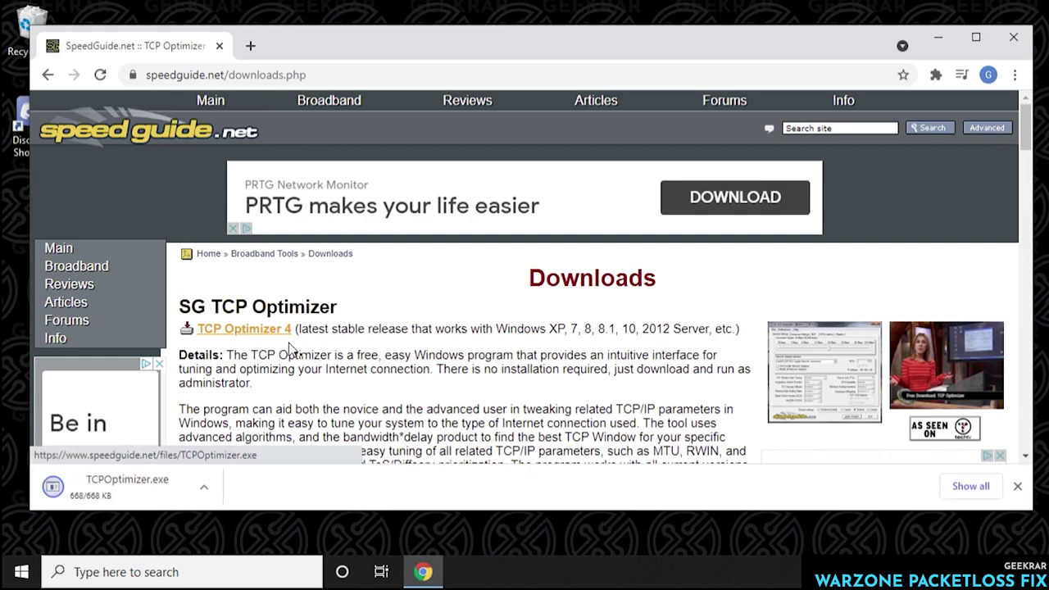
left_click(202, 489)
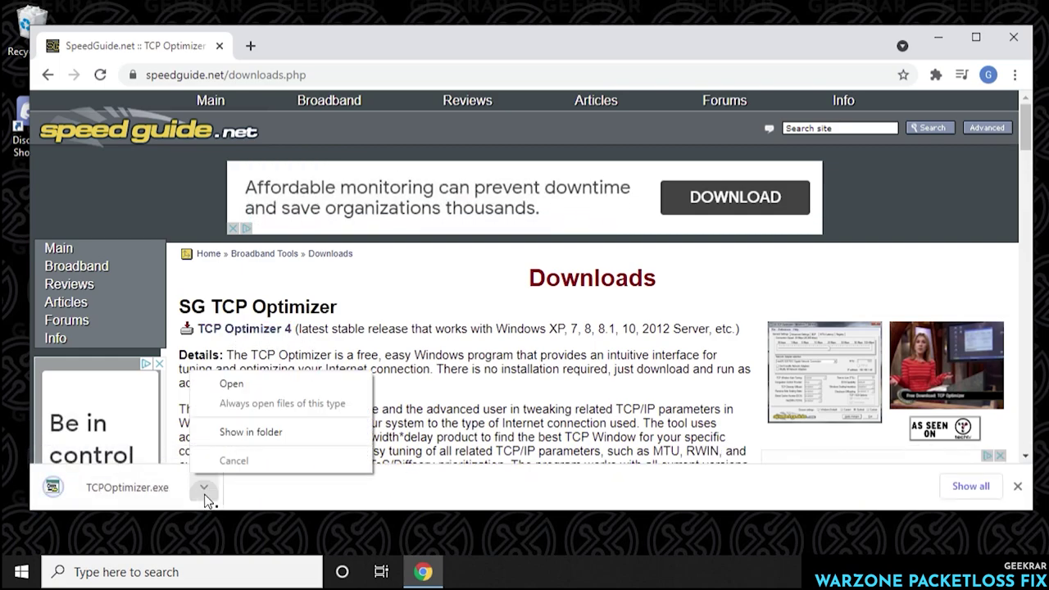
left_click(243, 432)
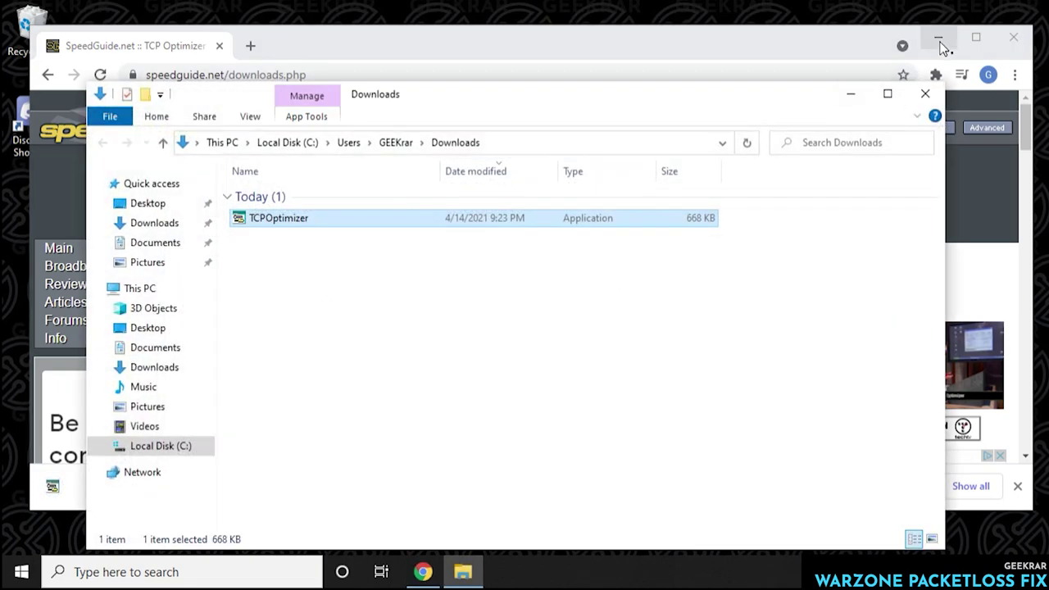
- Move TCPOptimizer from the Downloads folder onto the desktop
left_click(938, 38)
left_click_drag(279, 221, 47, 264)
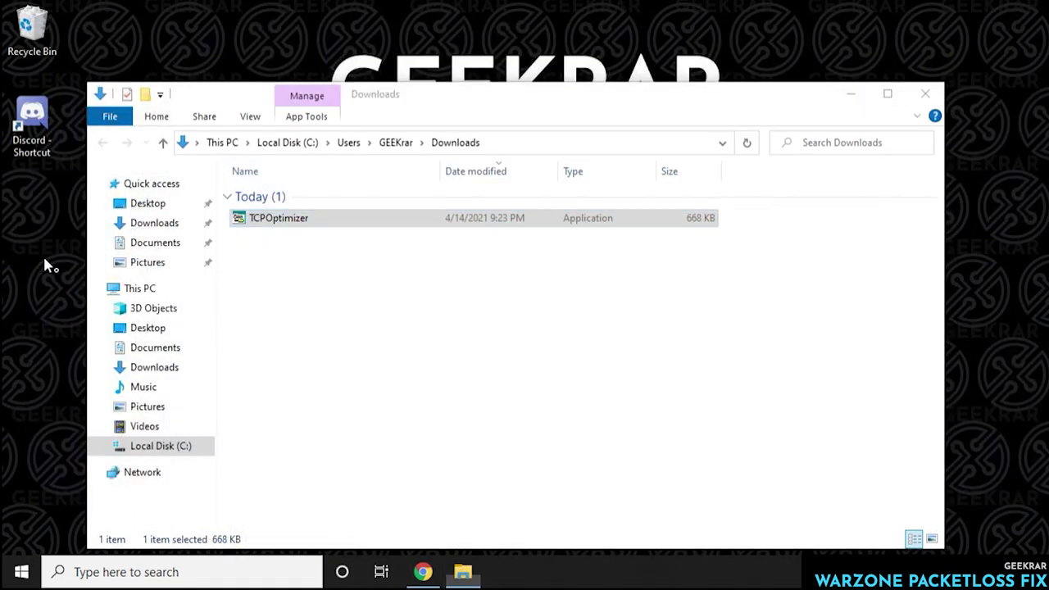
left_click(925, 93)
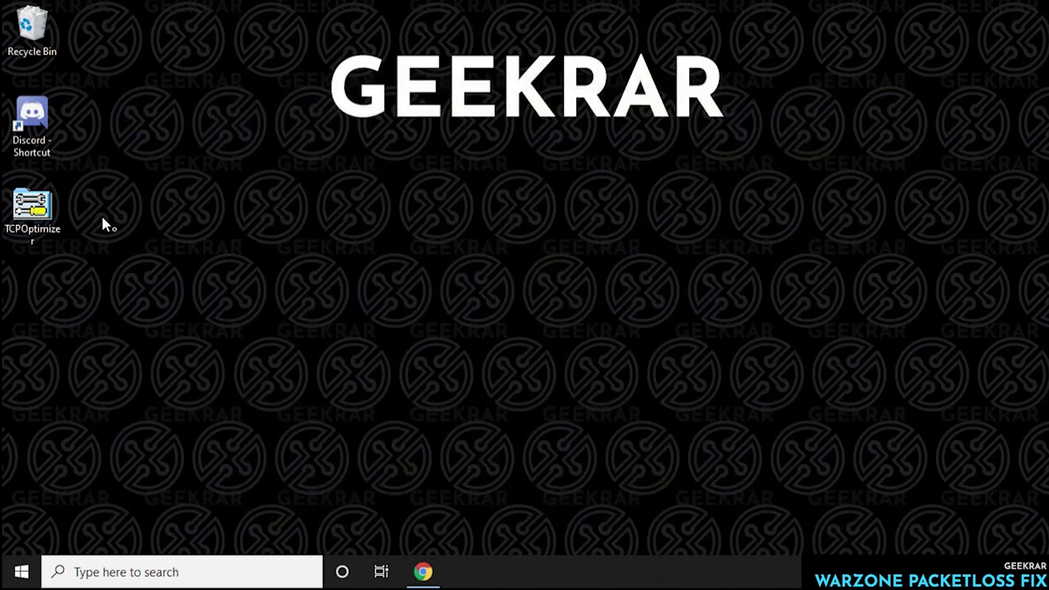
- Launch TCPOptimizer as administrator and select Custom settings
right_click(41, 219)
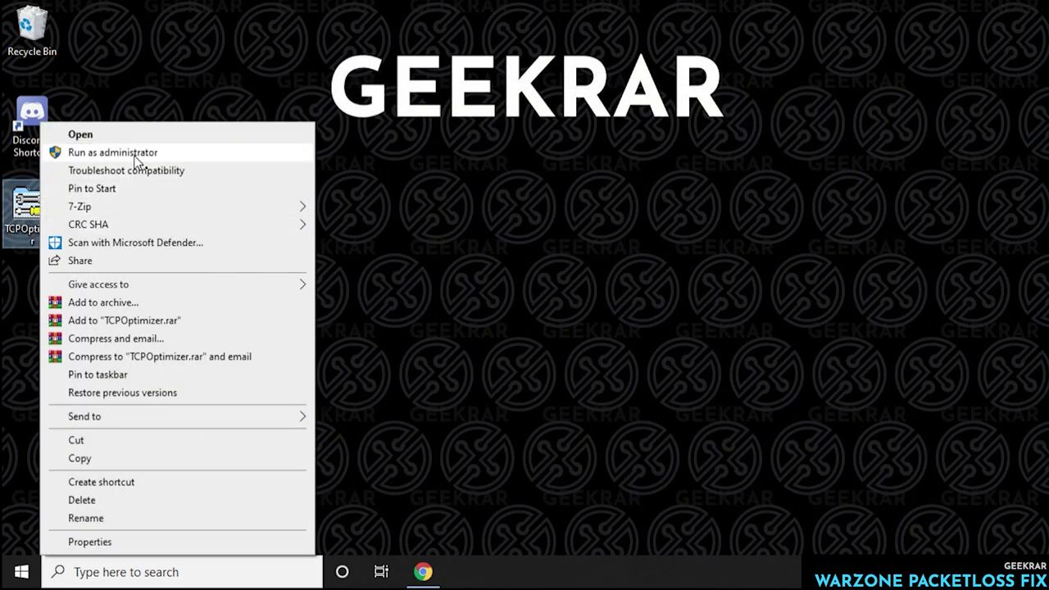
left_click(135, 155)
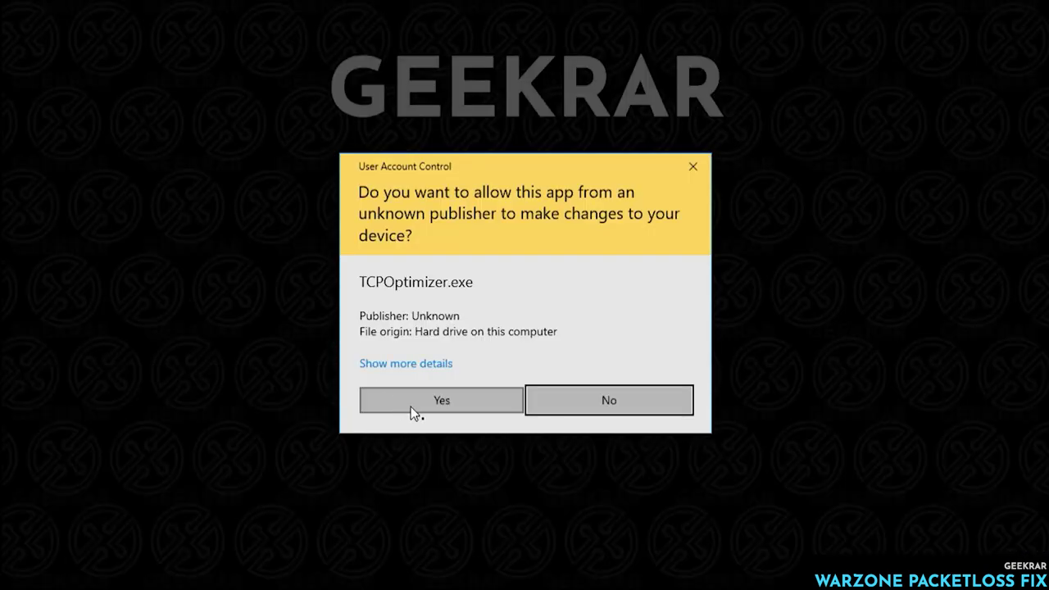
left_click(414, 401)
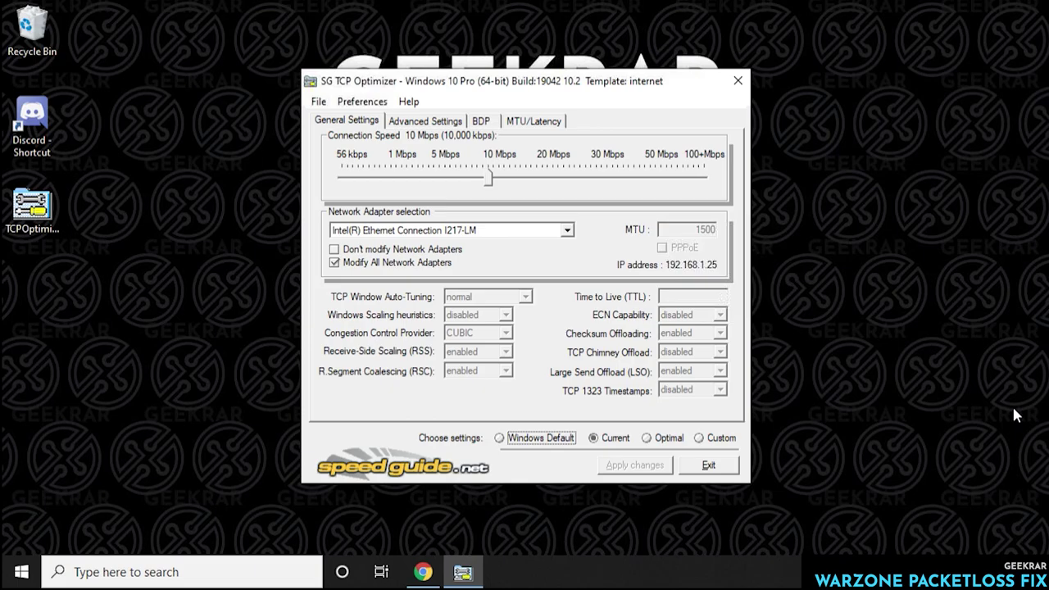
left_click(702, 438)
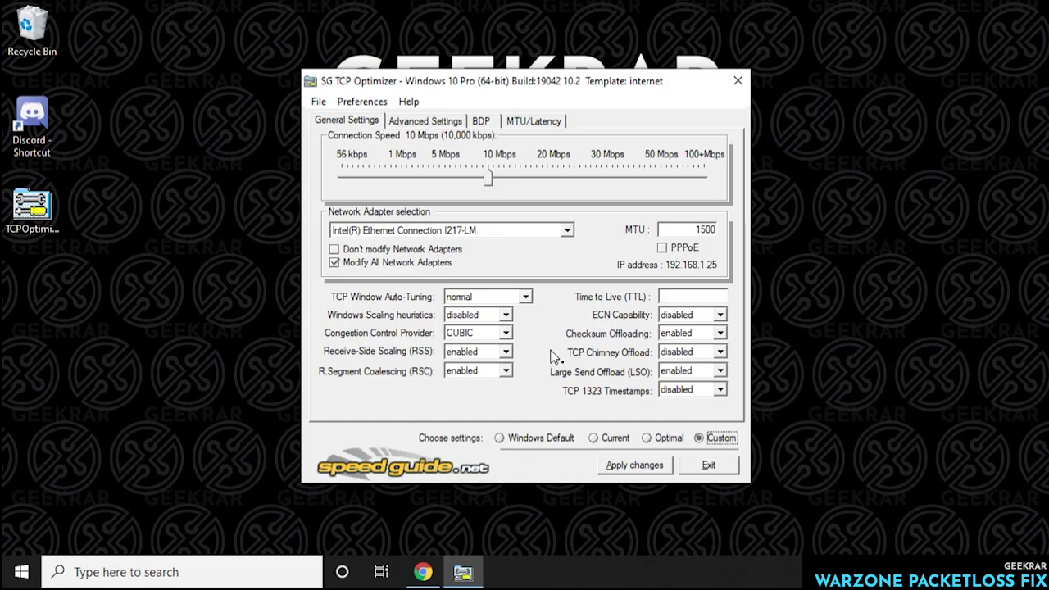
- Set connection speed to 100 Mbps for all adapters with MTU 1500
left_click_drag(492, 182, 782, 186)
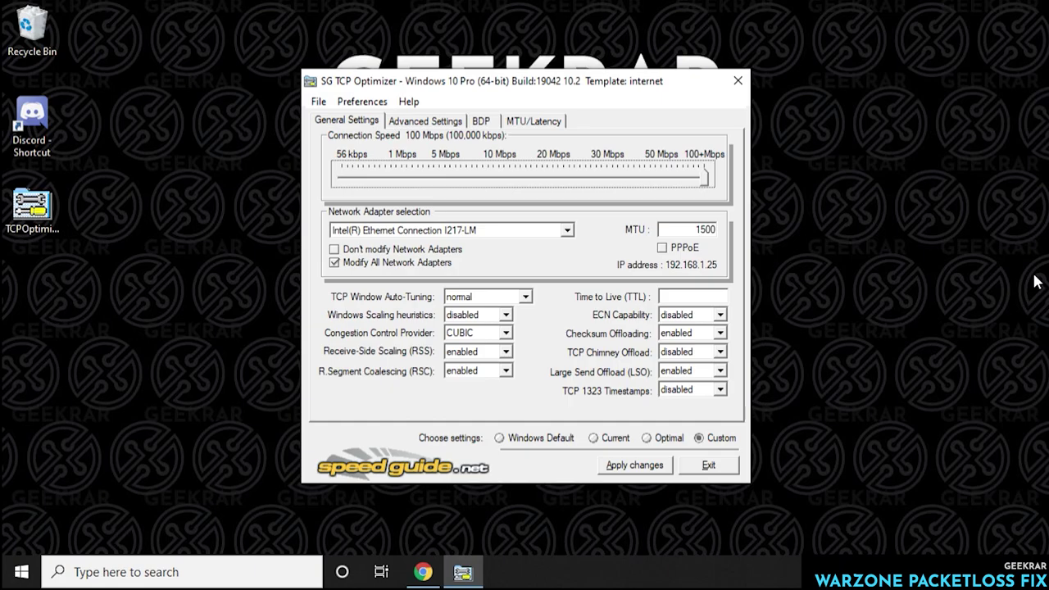
left_click(336, 263)
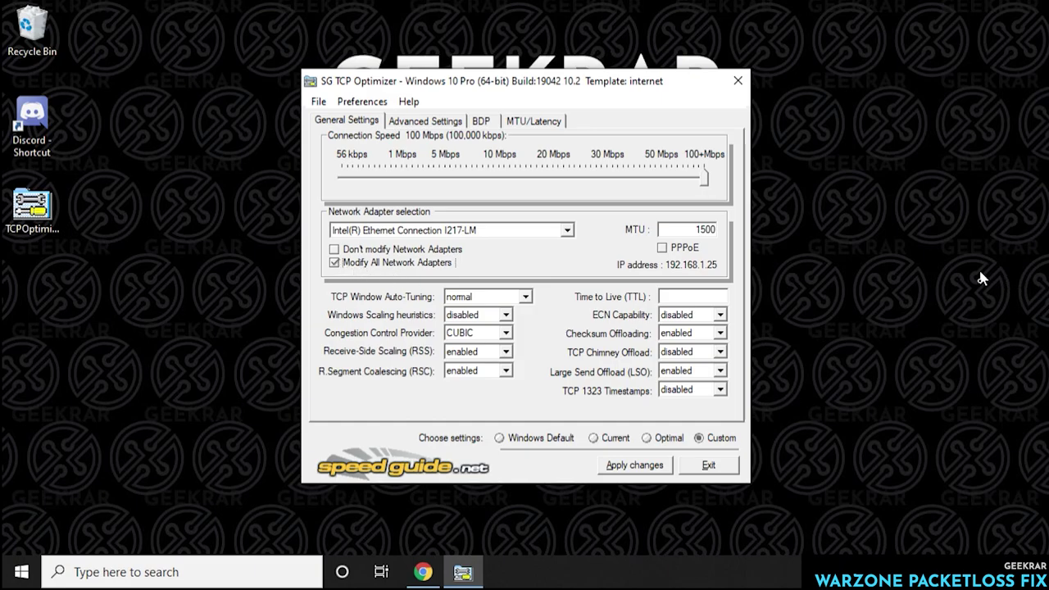
left_click_drag(693, 230, 729, 233)
type("1500")
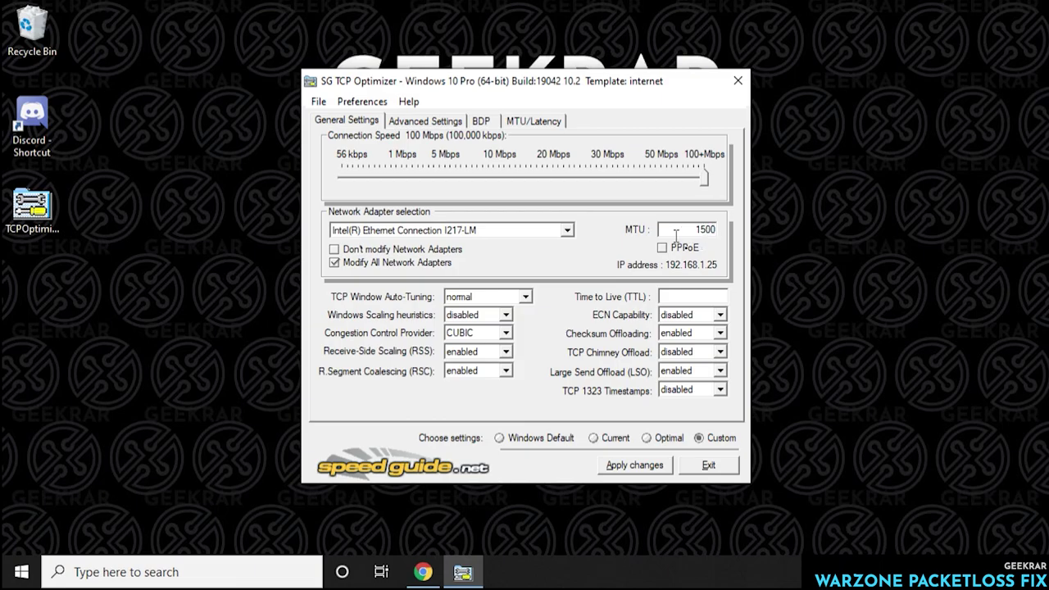
- Keep Auto-Tuning normal, disable Windows Scaling heuristics, and use ctcp congestion control
left_click(488, 299)
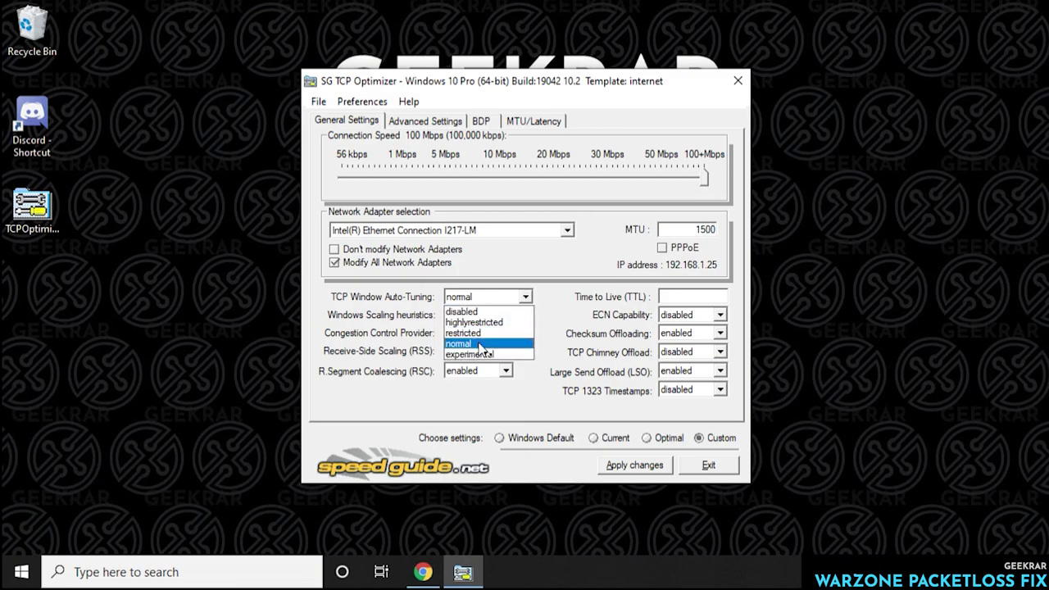
left_click(480, 347)
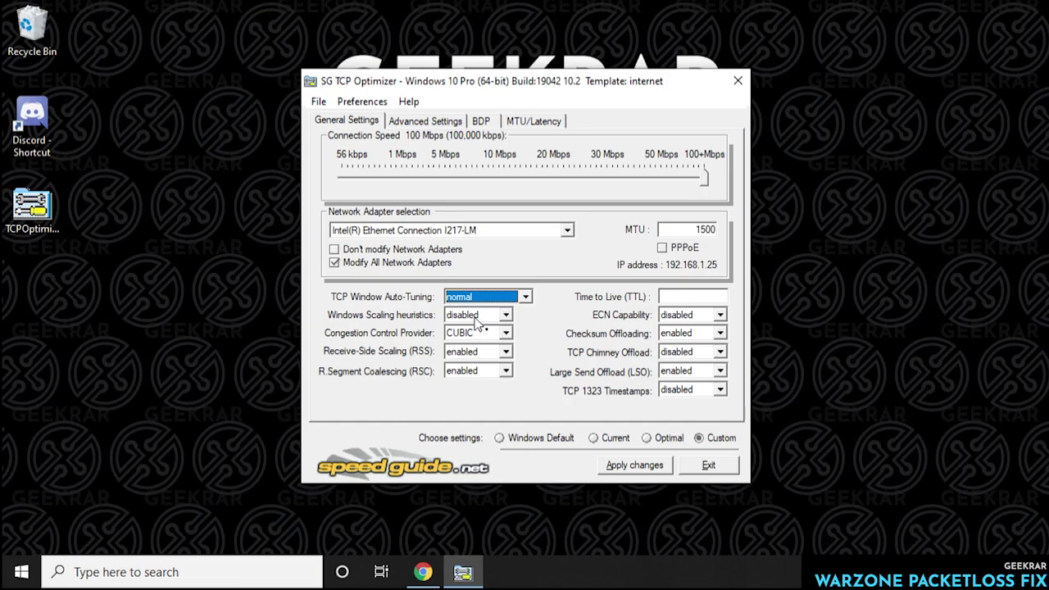
left_click(479, 318)
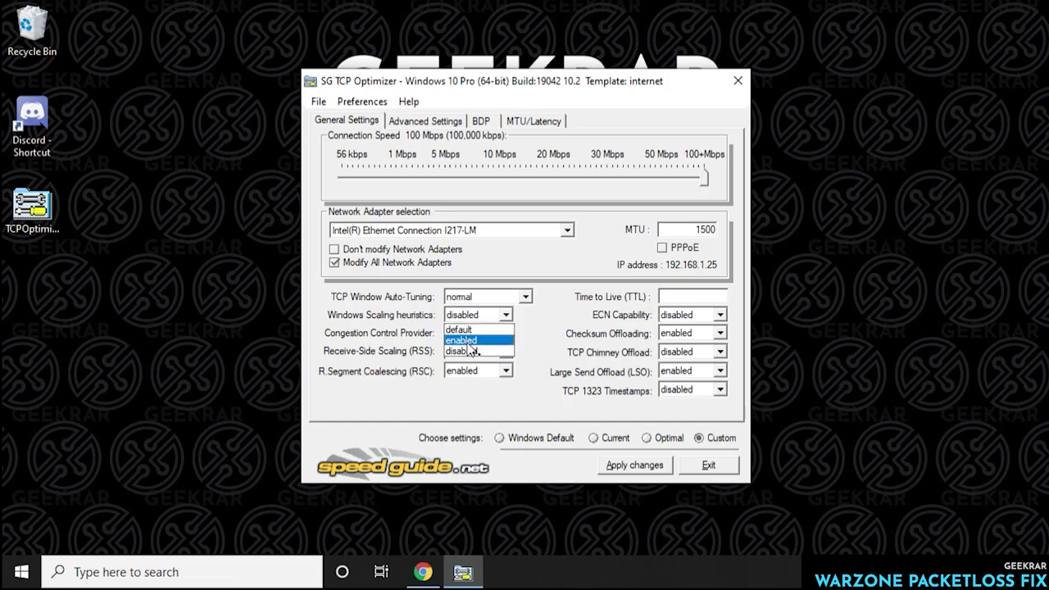
left_click(471, 353)
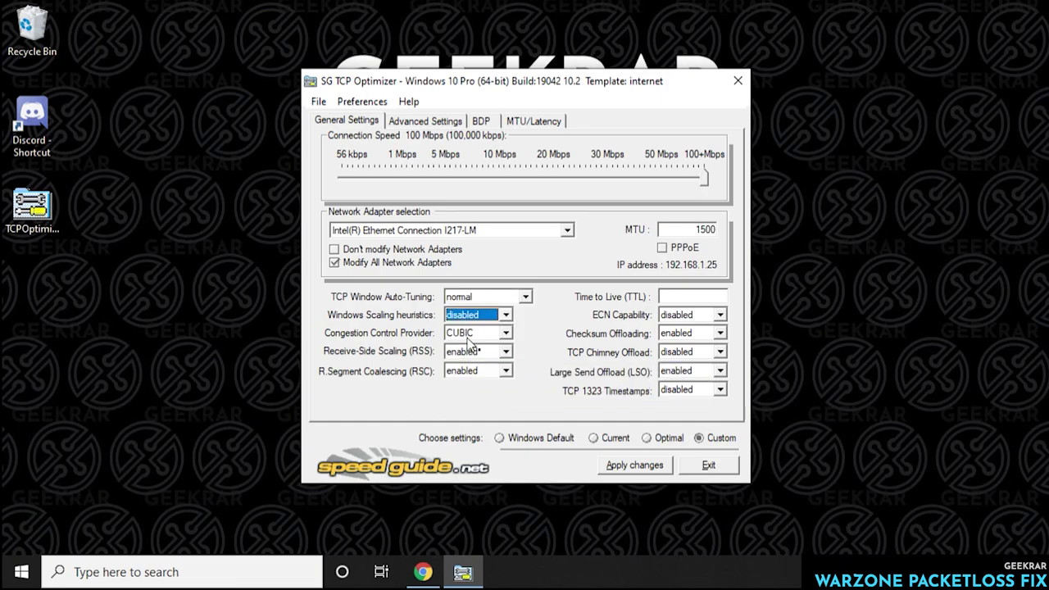
left_click(469, 334)
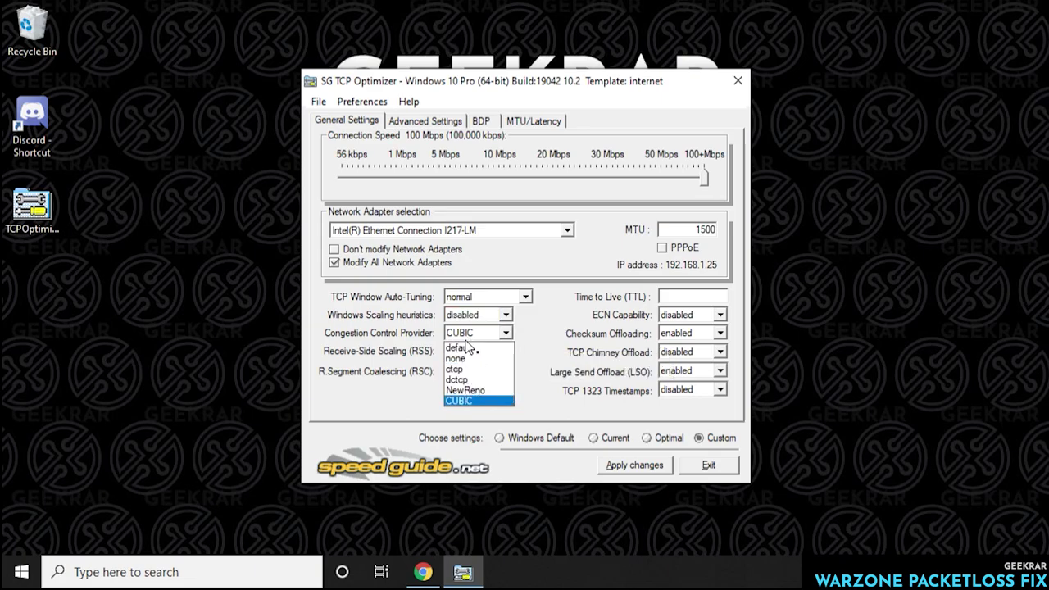
left_click(464, 369)
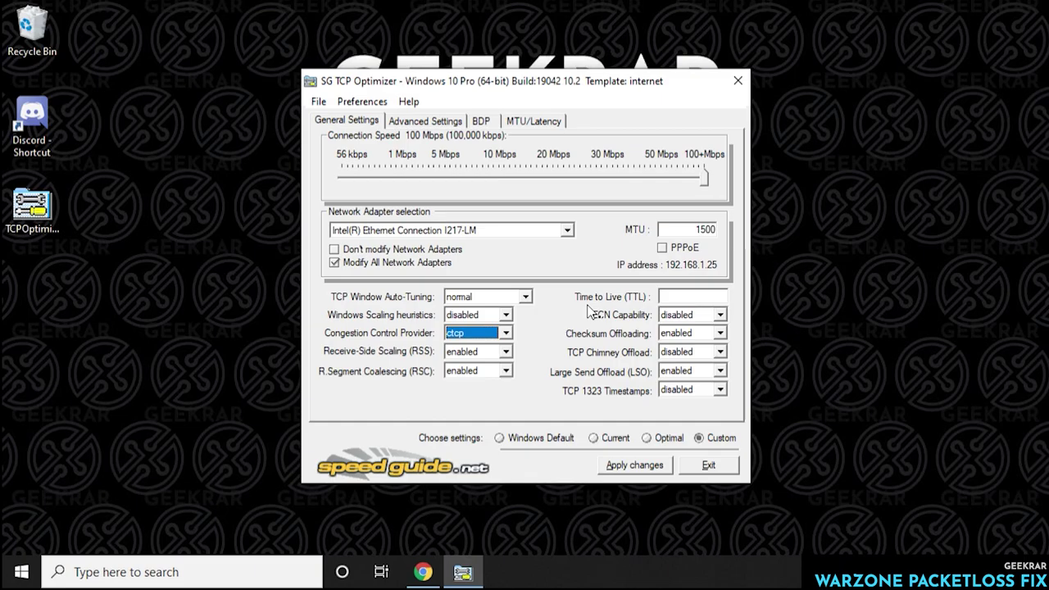
- Set TTL to 64 and disable ECN, Checksum Offloading and Large Send Offload
left_click(674, 296)
type("64")
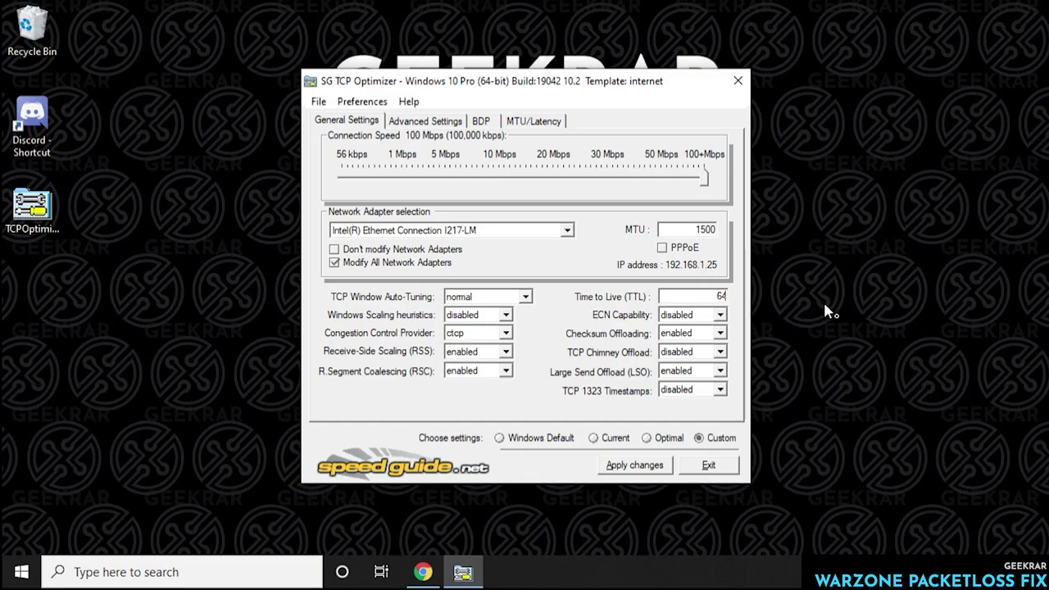
left_click(723, 316)
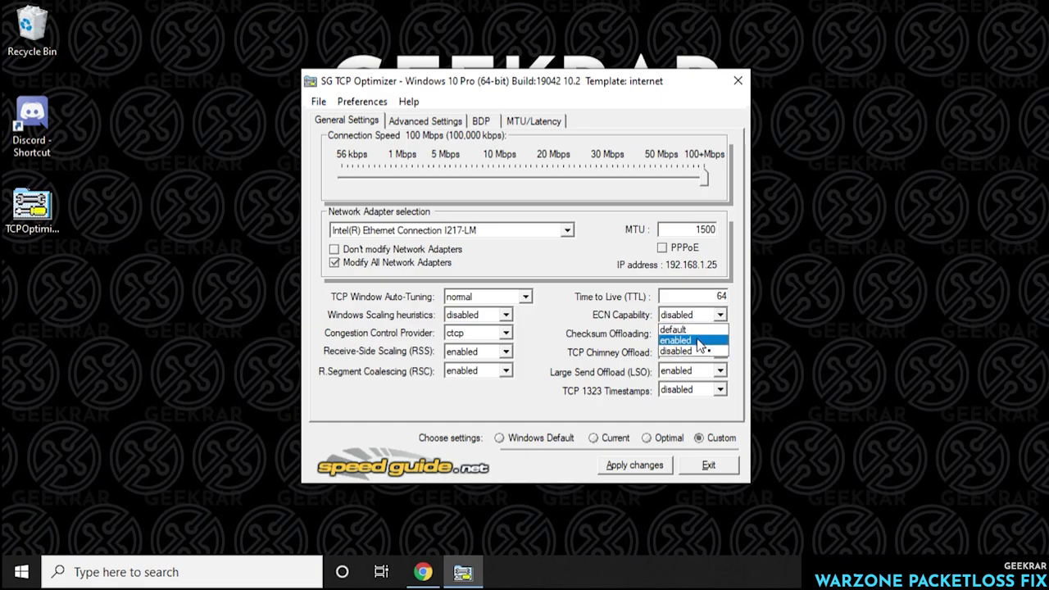
left_click(700, 351)
left_click(699, 335)
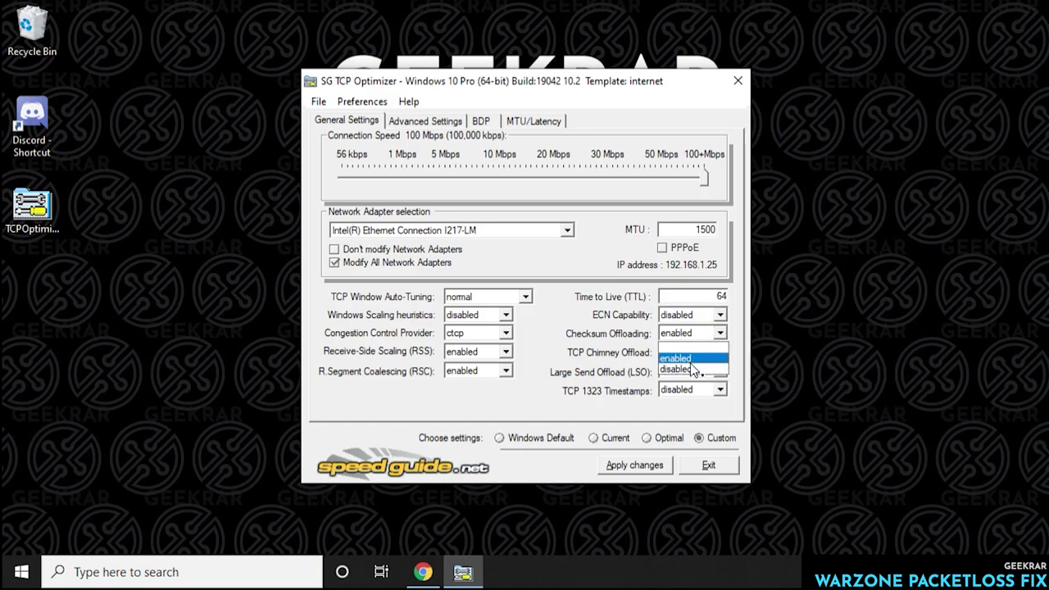
left_click(688, 358)
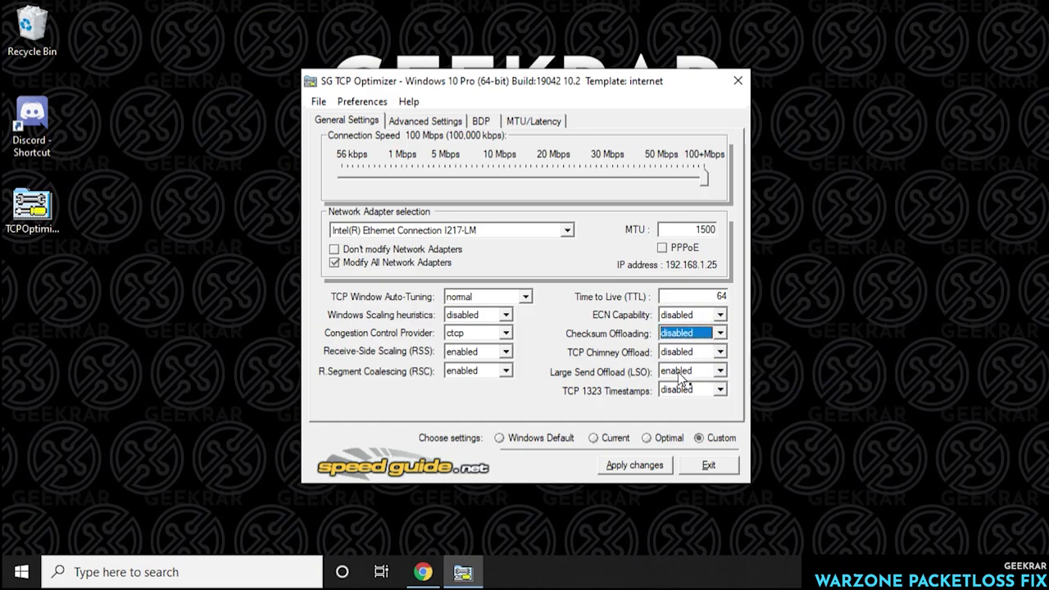
left_click(684, 373)
left_click(684, 398)
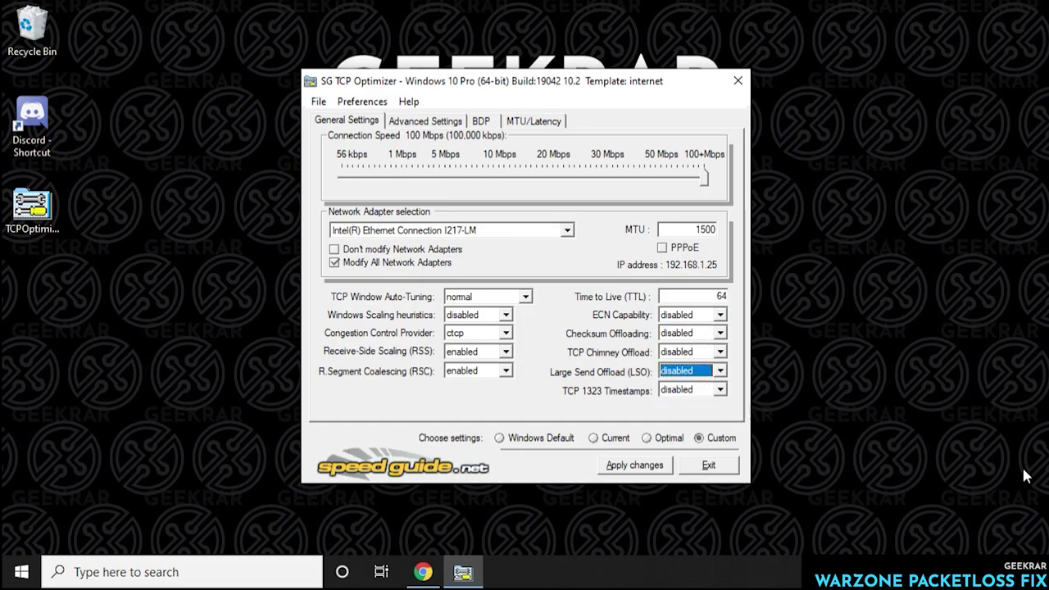
- Apply the custom general settings without rebooting, then show Advanced Settings
left_click(623, 466)
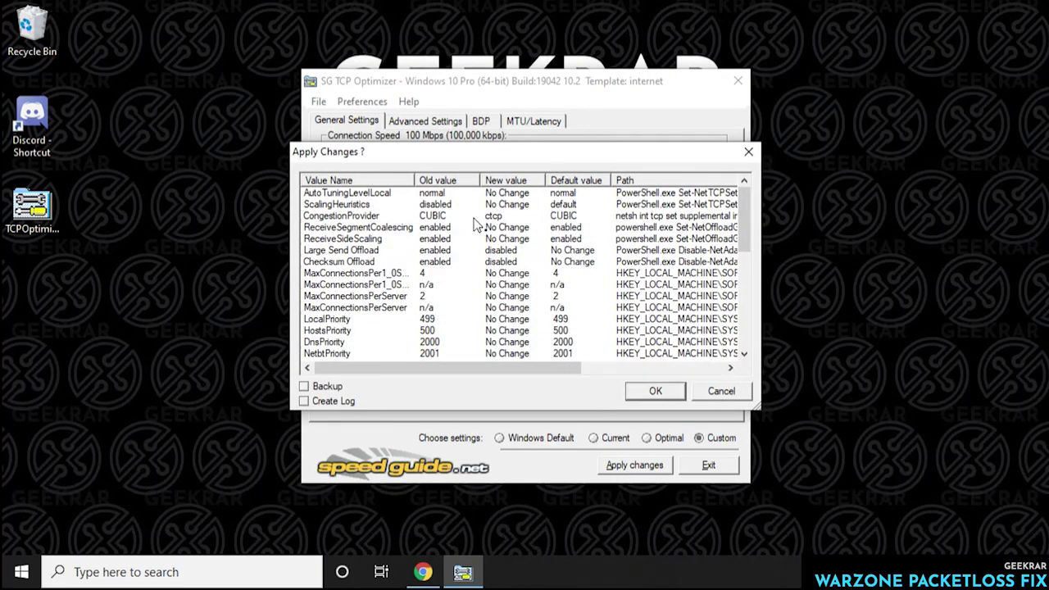
left_click(648, 393)
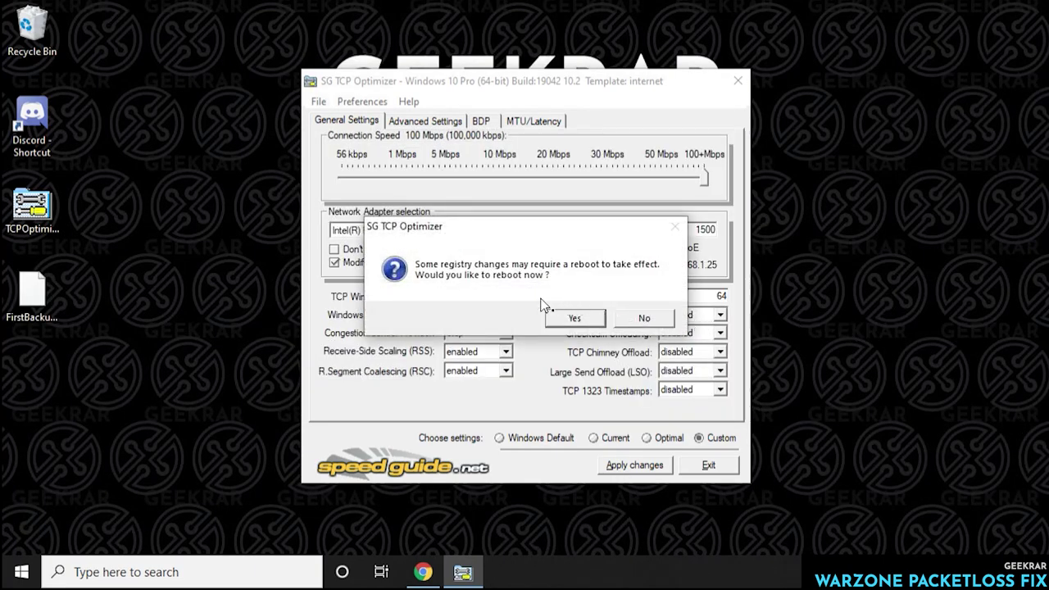
left_click(639, 319)
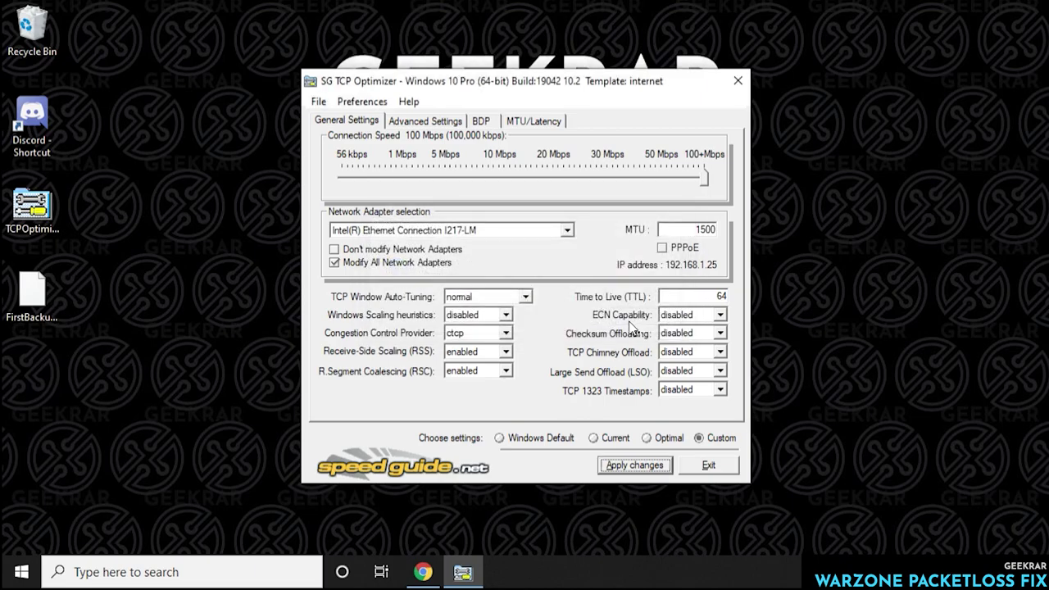
left_click(428, 122)
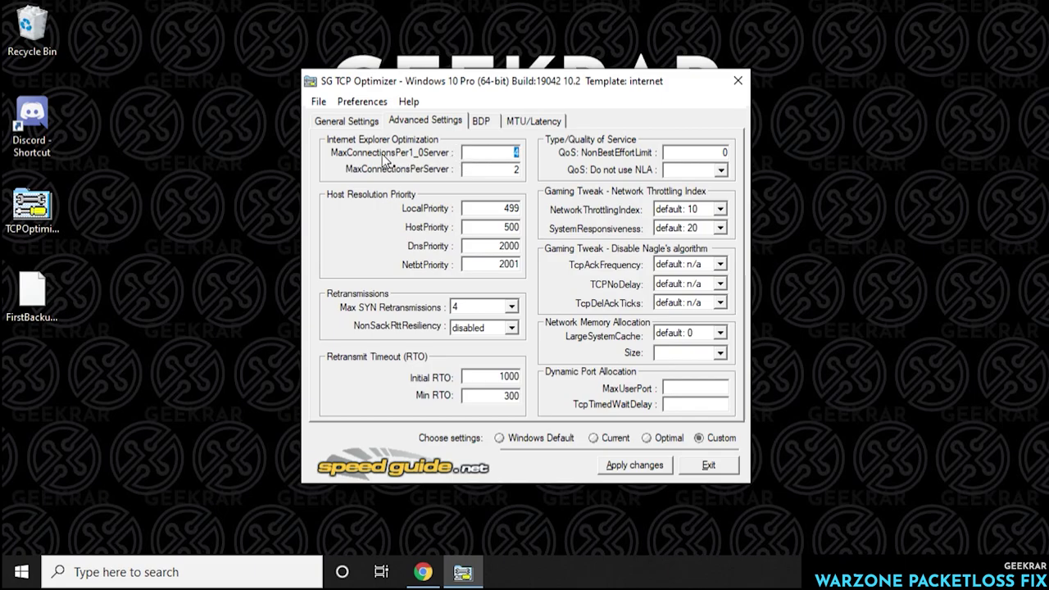
- Set both MaxConnections values to 10 and Local, Host, DNS, NetBT priorities to 4, 5, 6, 7
type("10")
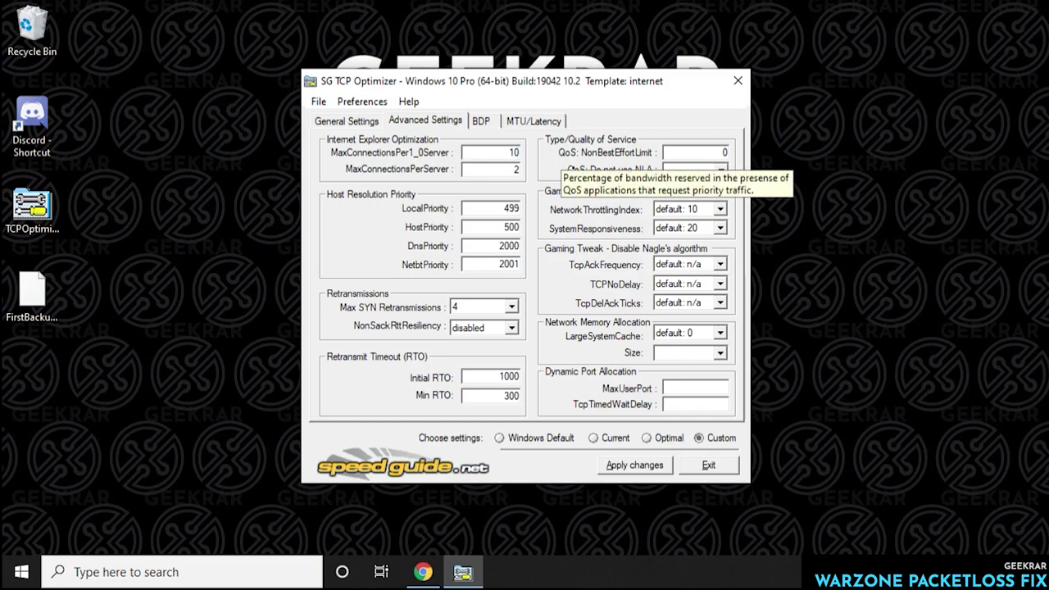
key("Tab")
type("10")
key("Tab")
type("4")
key("Tab")
type("5")
key("Tab")
type("6")
key("Tab")
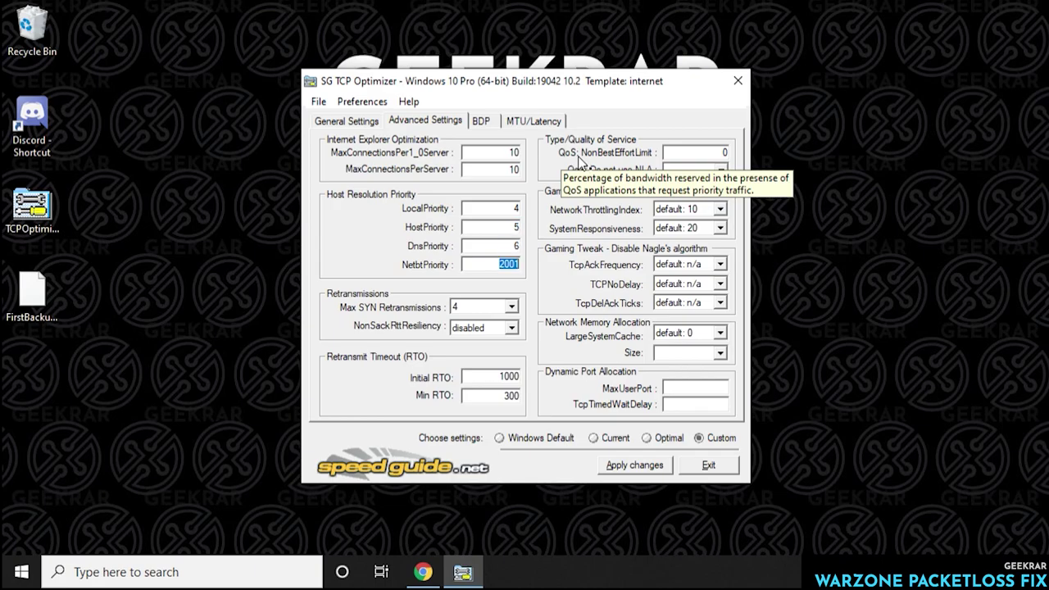
type("7")
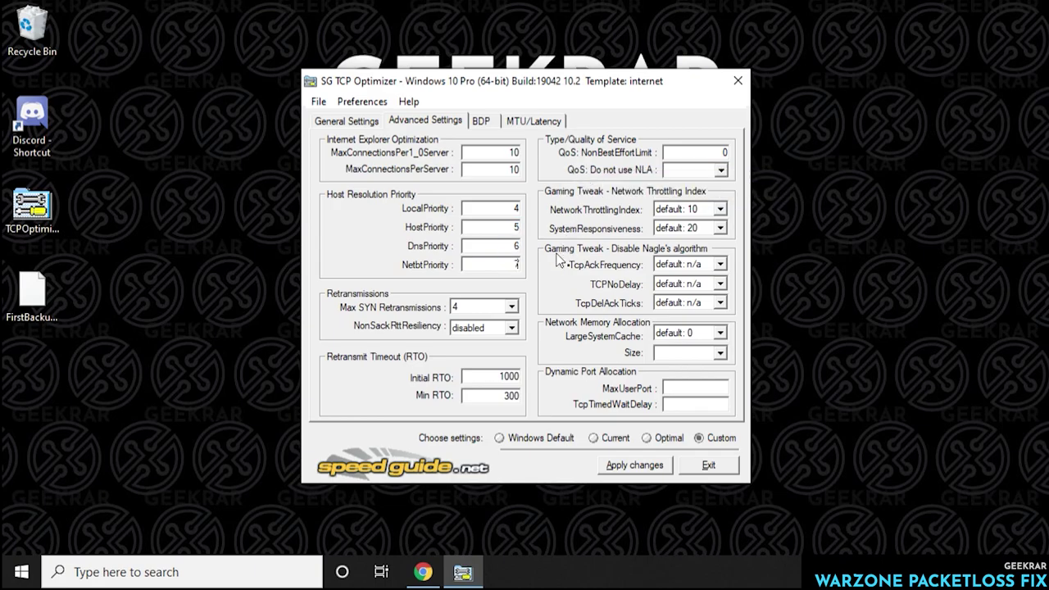
- Set Max SYN Retransmissions to 2 and Initial RTO to 2000
left_click(510, 308)
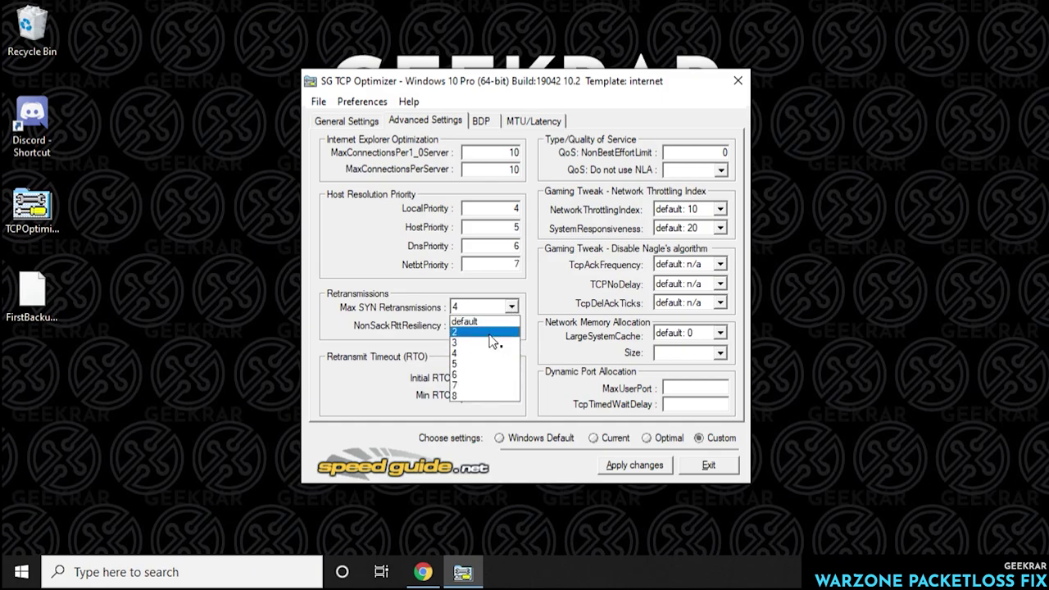
left_click(488, 332)
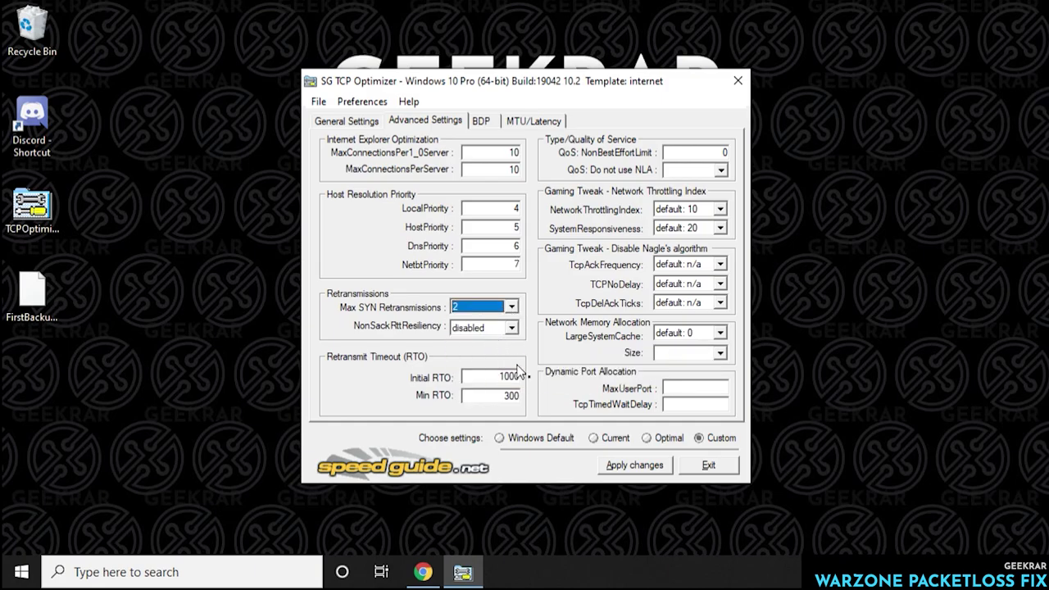
left_click_drag(497, 377, 518, 376)
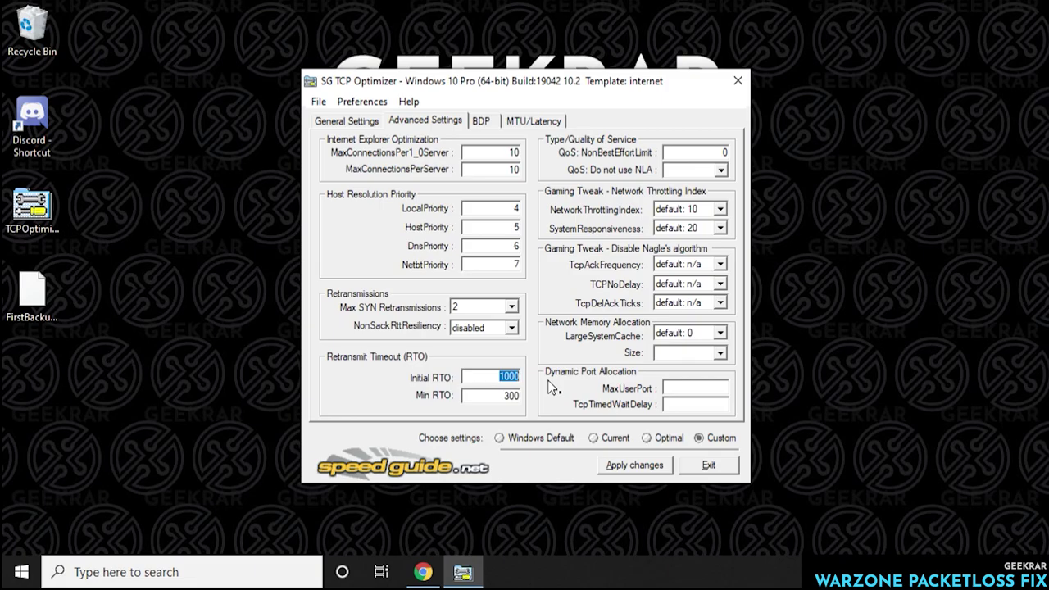
type("2000")
- Set Do not use NLA to optimal: 1, disable network throttling, SystemResponsiveness gaming: 0
left_click(720, 170)
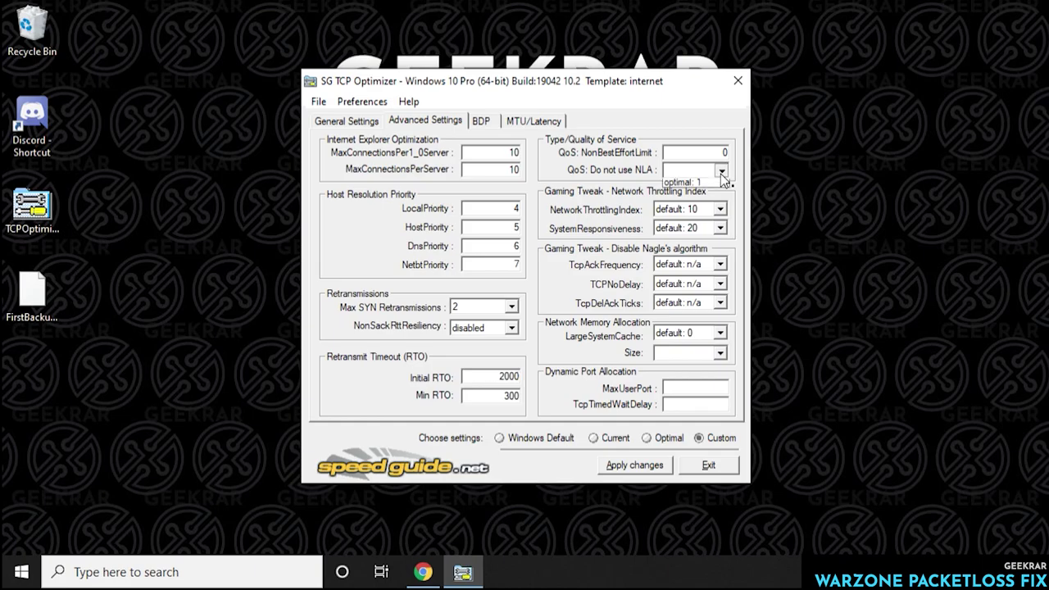
left_click(709, 196)
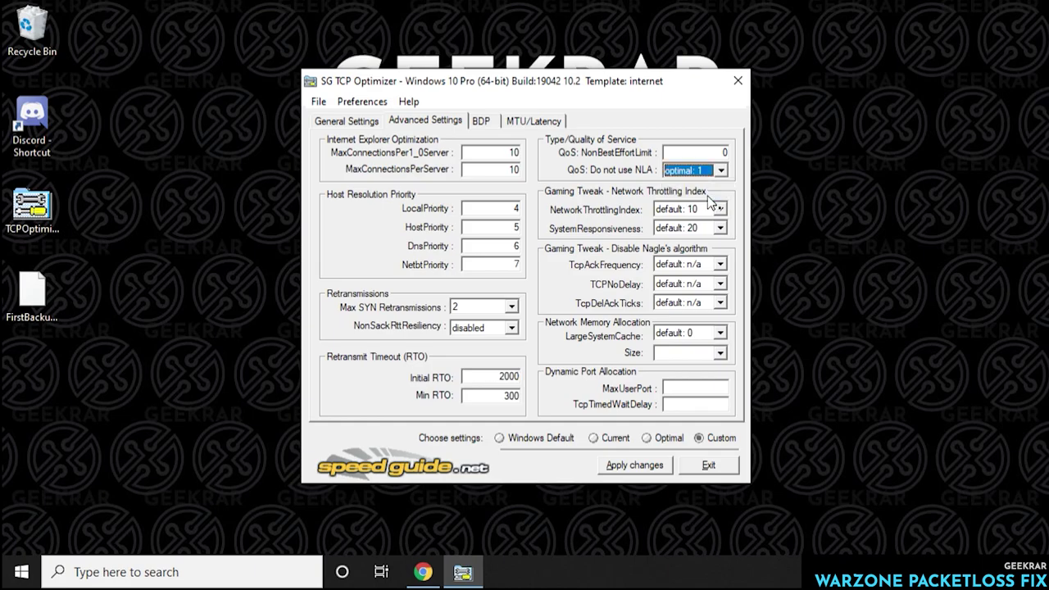
left_click(670, 210)
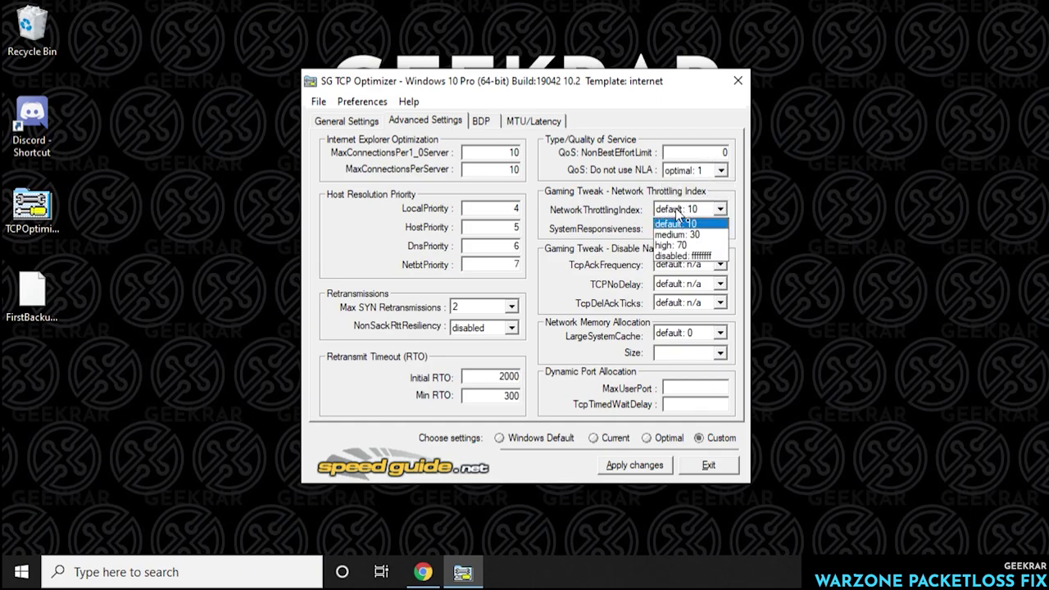
left_click(682, 255)
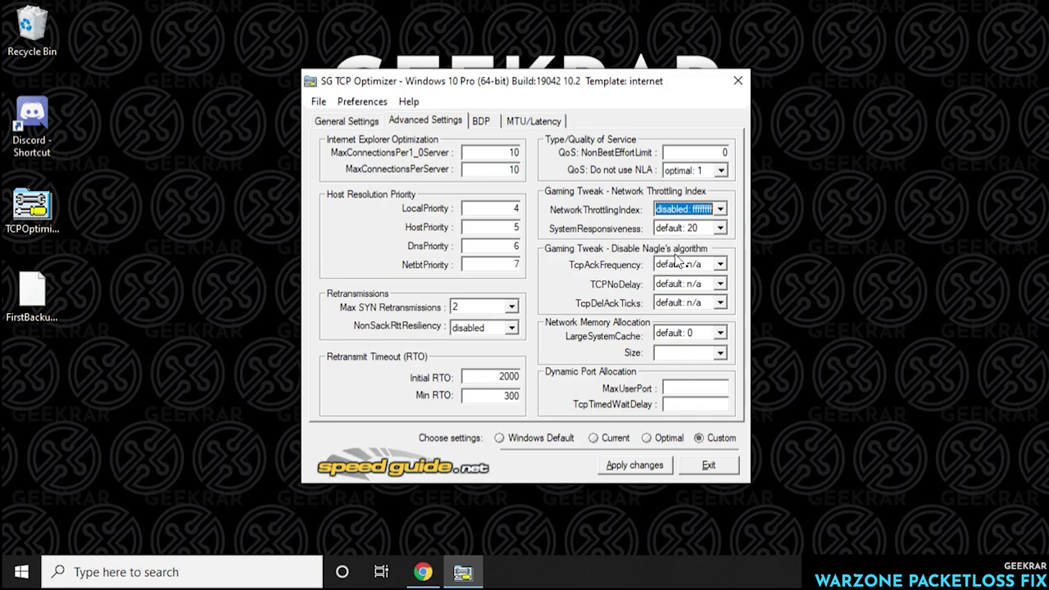
left_click(672, 228)
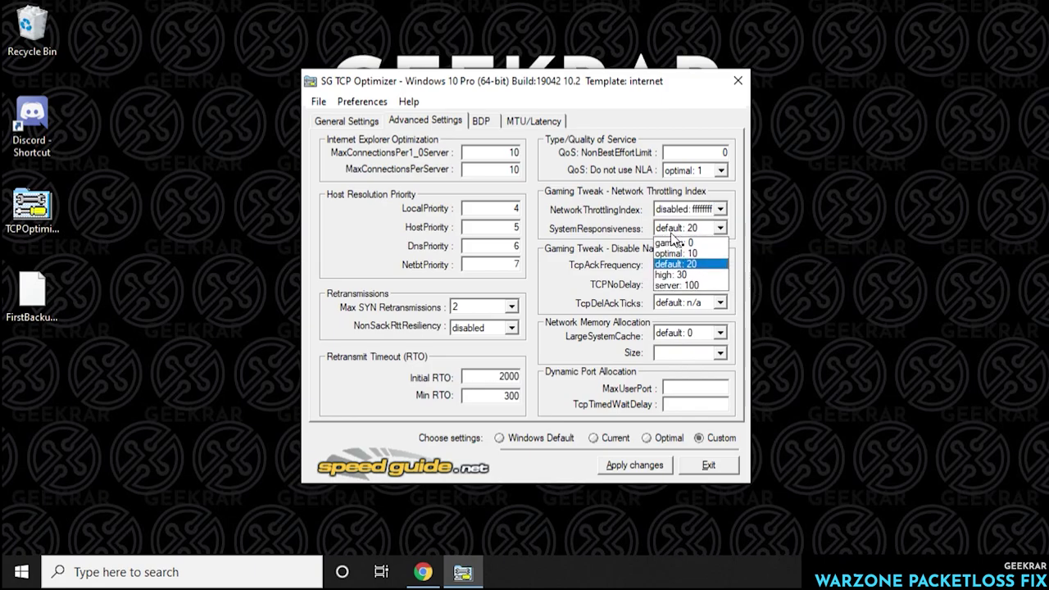
left_click(674, 246)
- Set TcpAckFrequency disabled: 1, TCPNoDelay enabled: 1, TcpDelAckTicks disabled: 0, Size default: 1
left_click(677, 263)
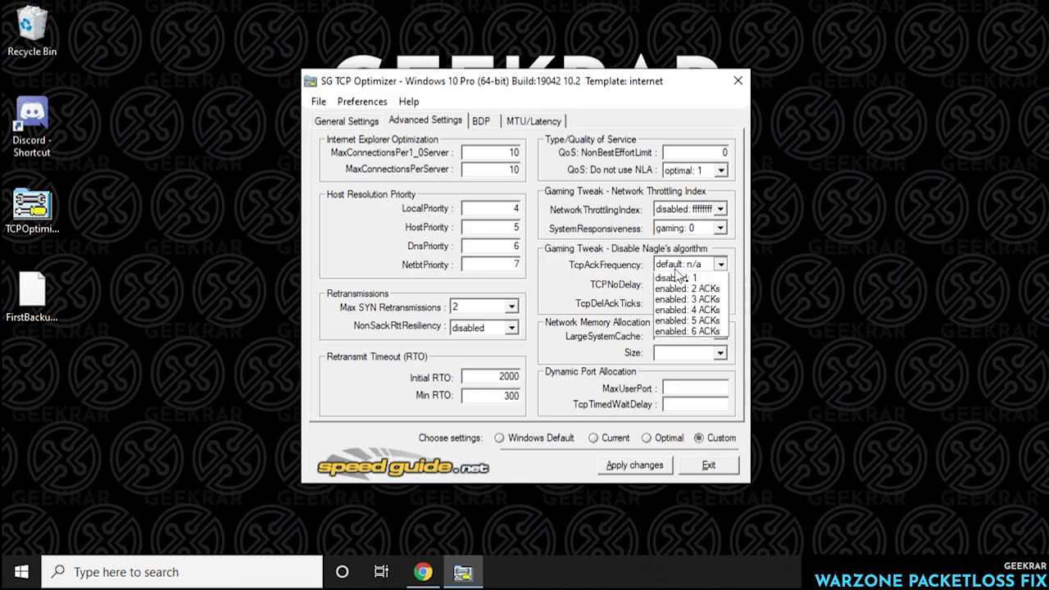
left_click(677, 283)
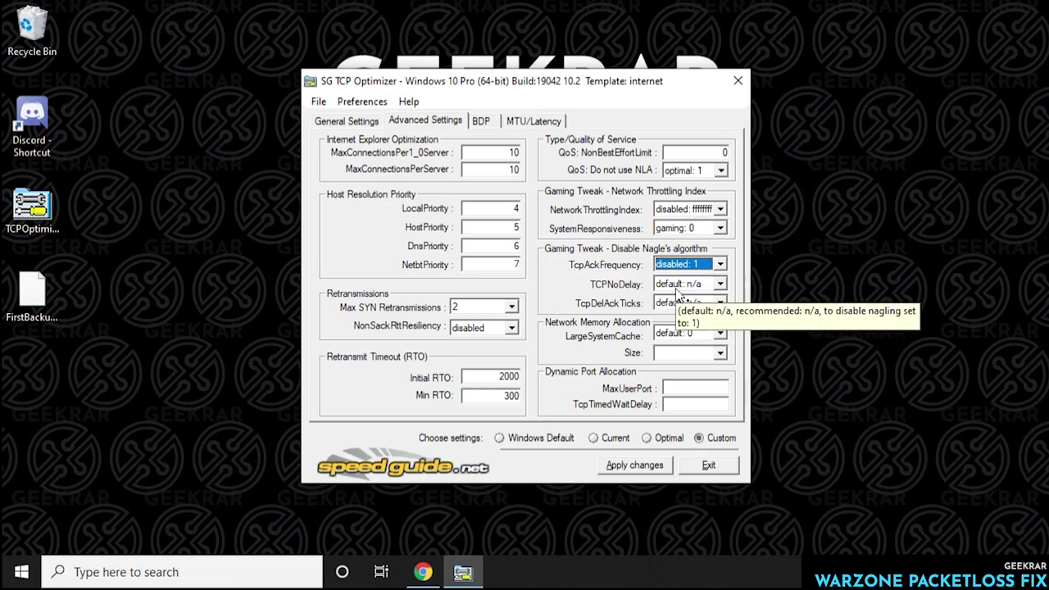
left_click(676, 287)
left_click(678, 308)
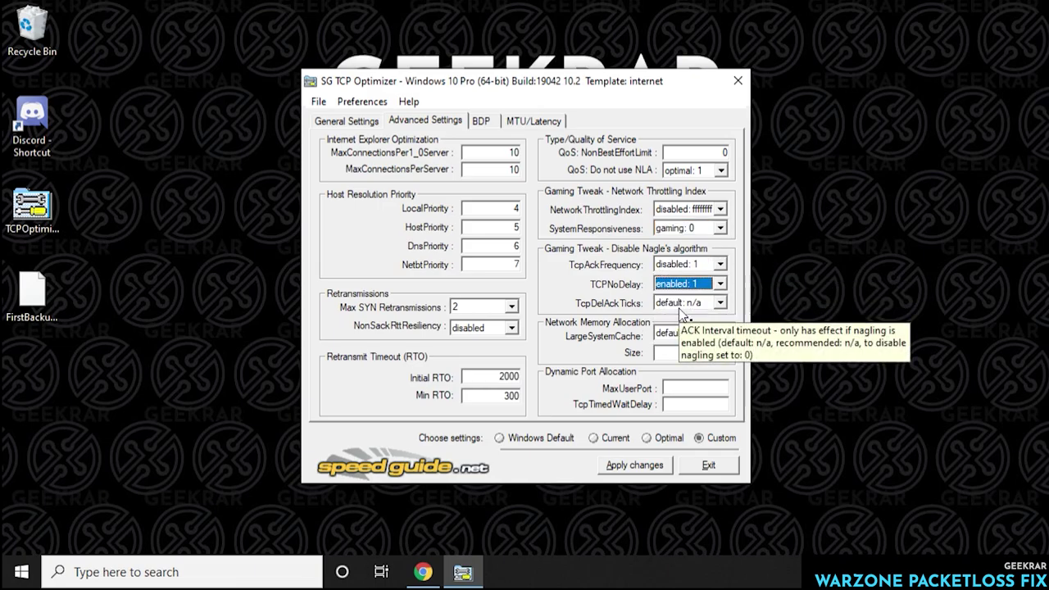
left_click(679, 308)
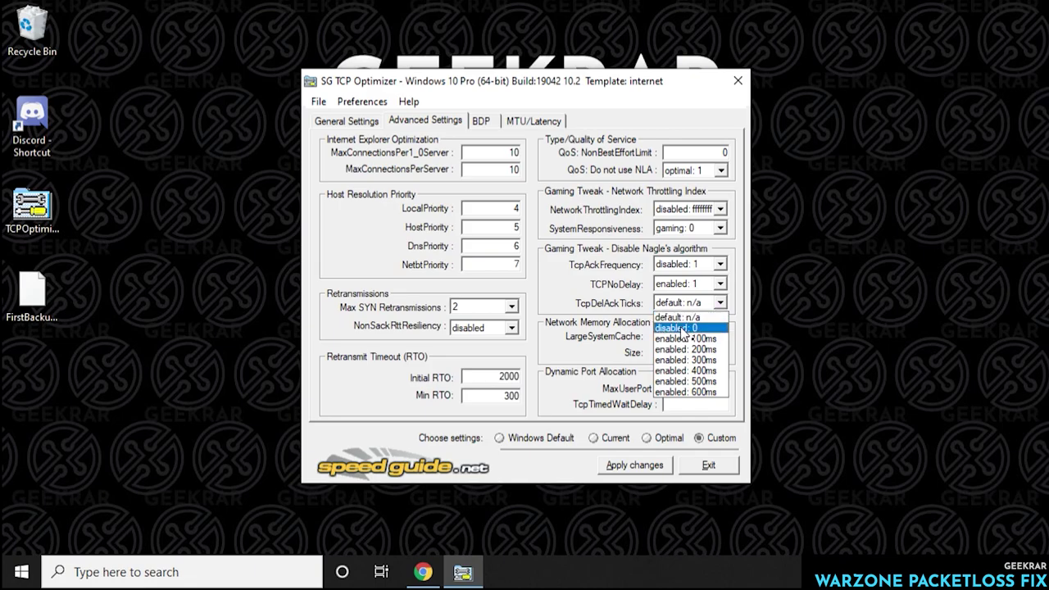
left_click(680, 328)
left_click(668, 353)
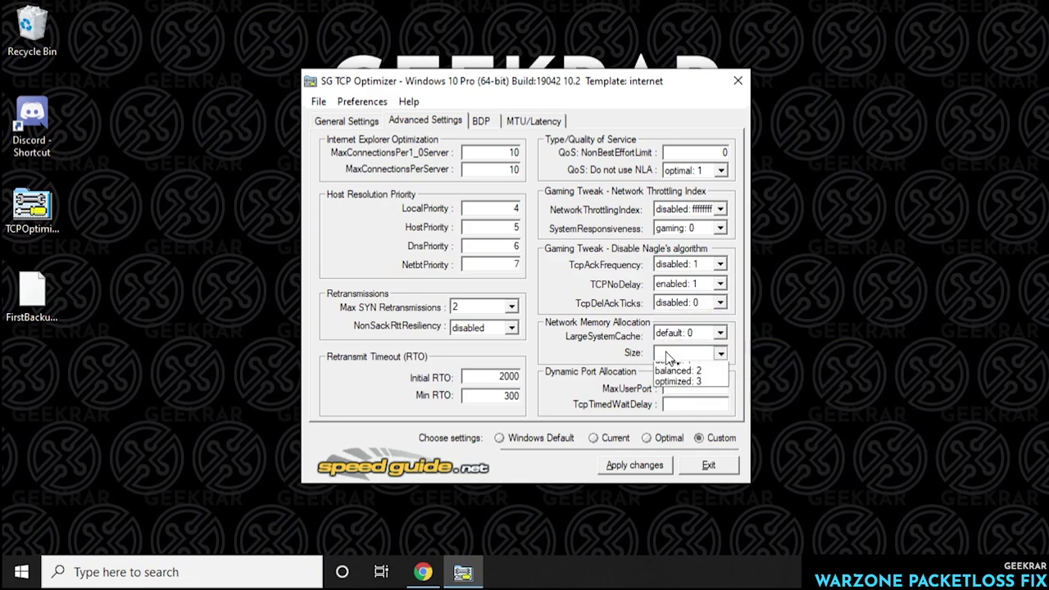
left_click(674, 370)
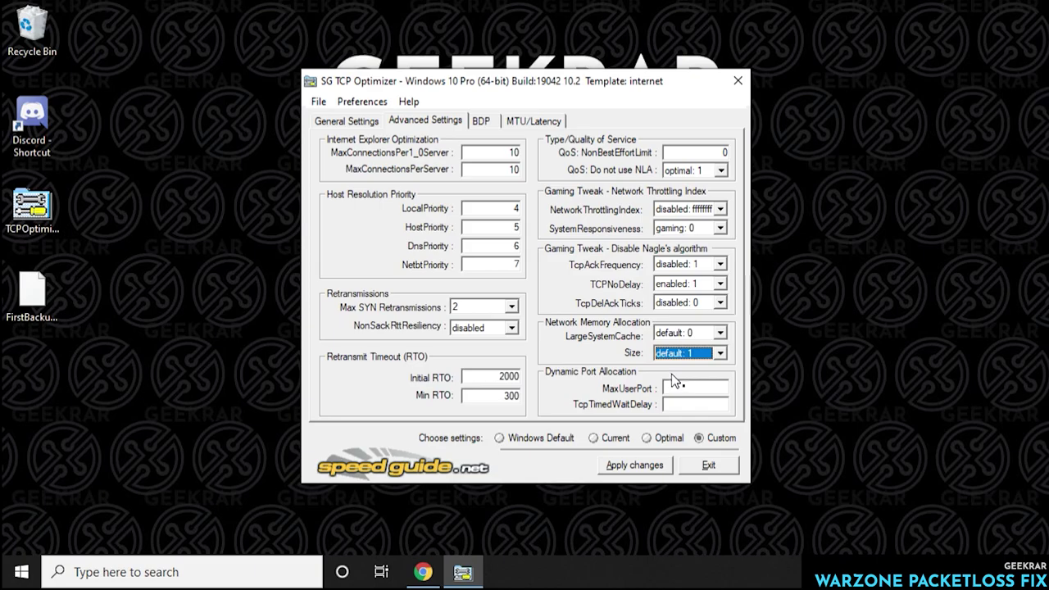
left_click(683, 388)
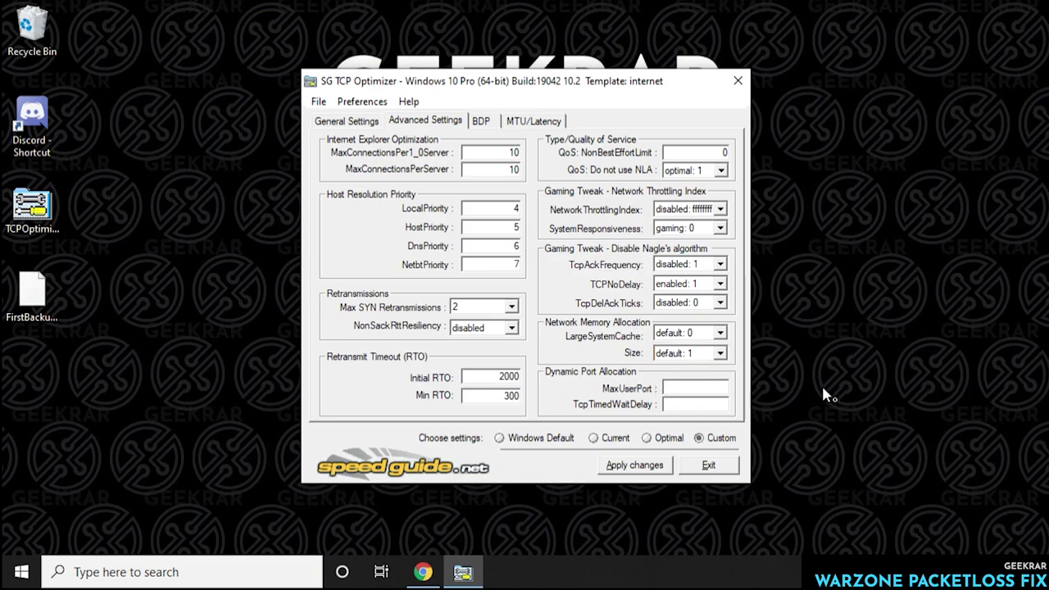
- Set MaxUserPort to 65534 and TcpTimedWaitDelay to 30
type("65534")
key("Tab")
type("30")
- Apply the advanced settings without rebooting and exit the optimizer
left_click(628, 465)
left_click(660, 391)
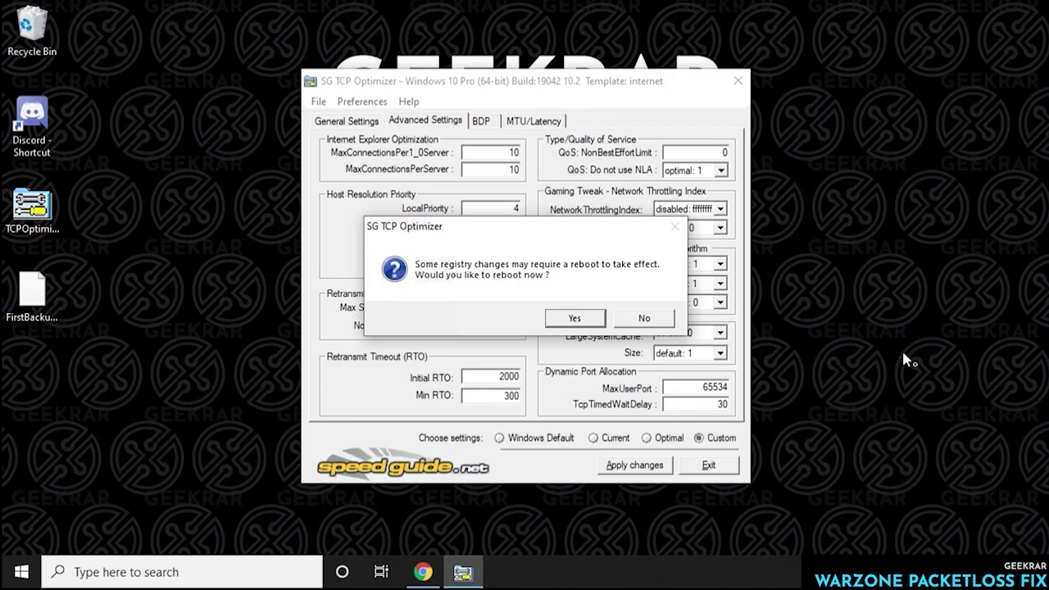
left_click(644, 319)
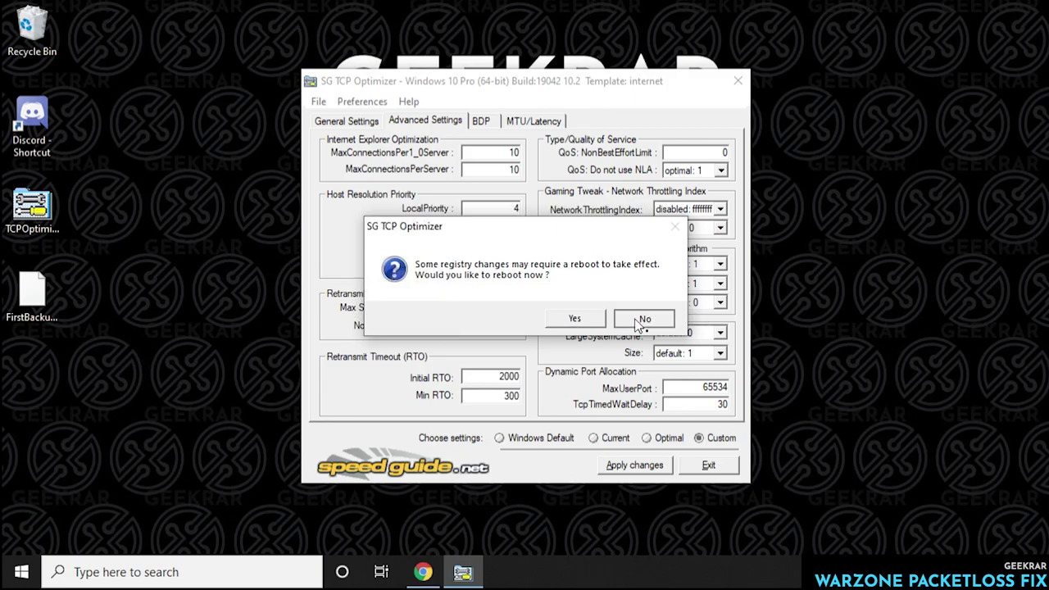
left_click(709, 467)
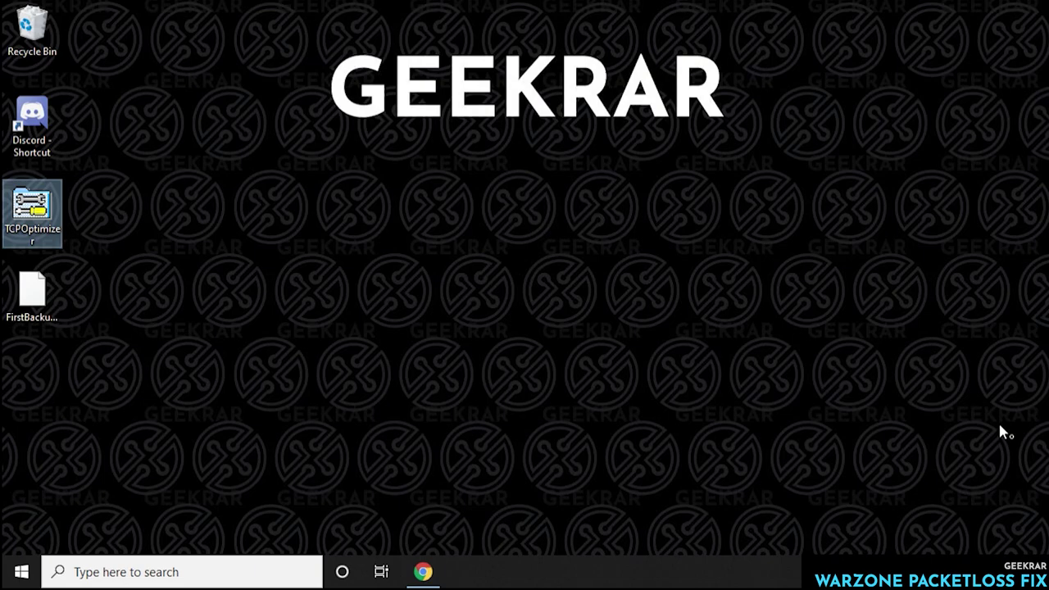
- Select the FirstBackup.spg settings backup on the desktop
left_click(56, 321)
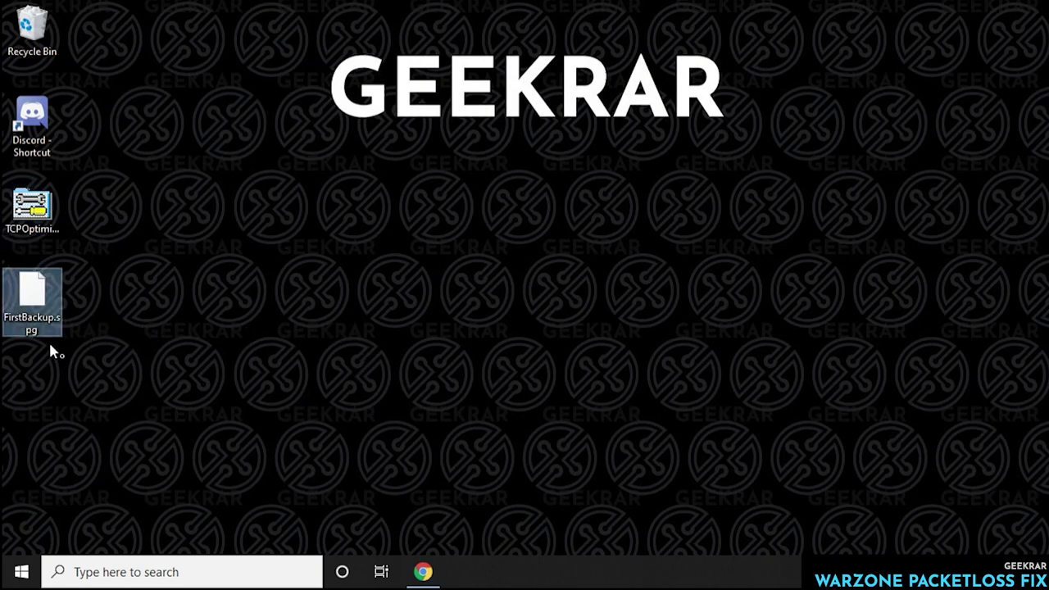